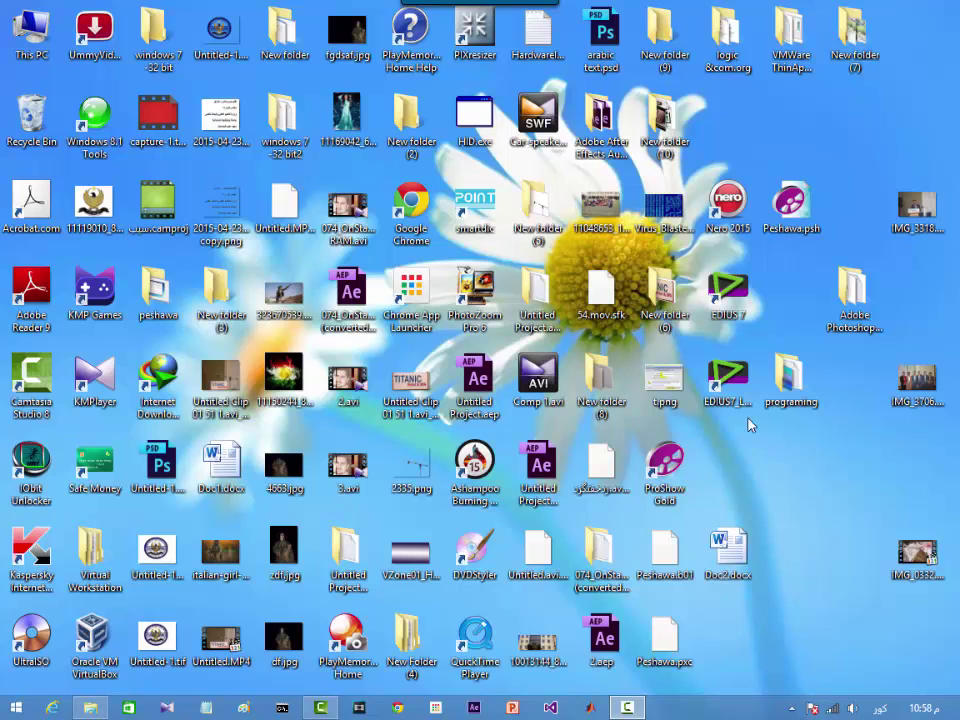
Run Setup.exe from the VMWare ThinApp folder on the desktop and accept the licence agreement to reach the licence key page.
double_click(790, 55)
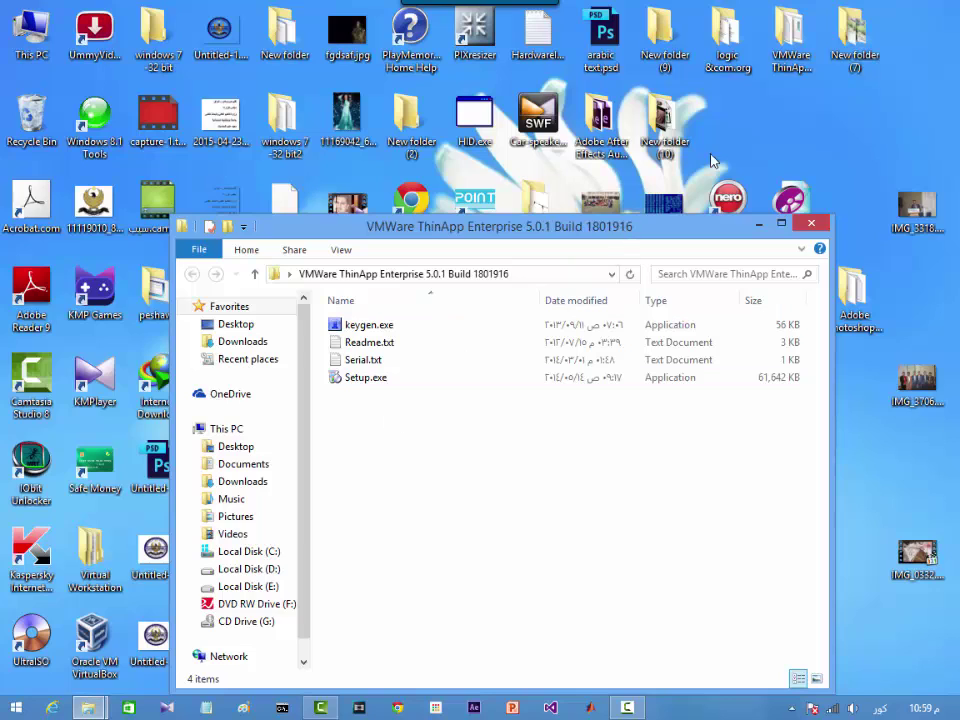
double_click(393, 384)
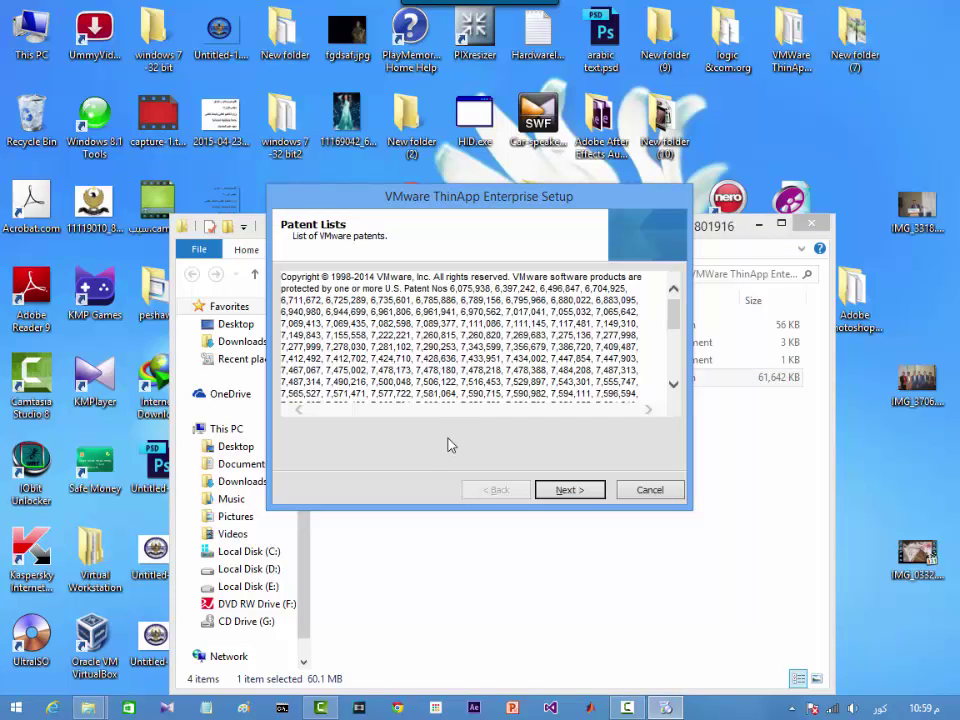
click(572, 491)
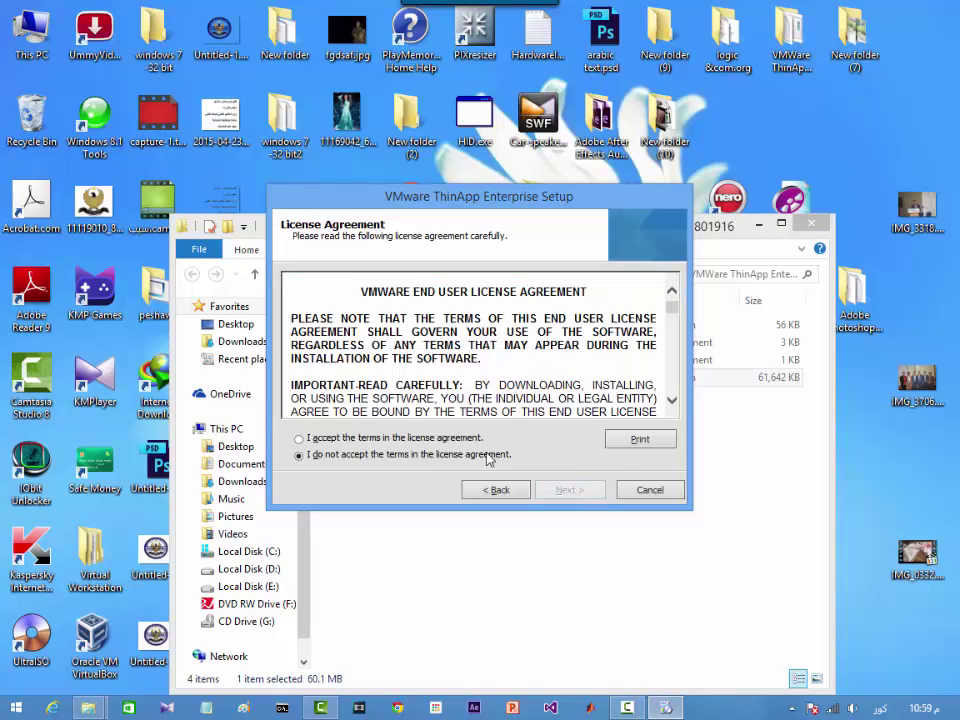
click(299, 440)
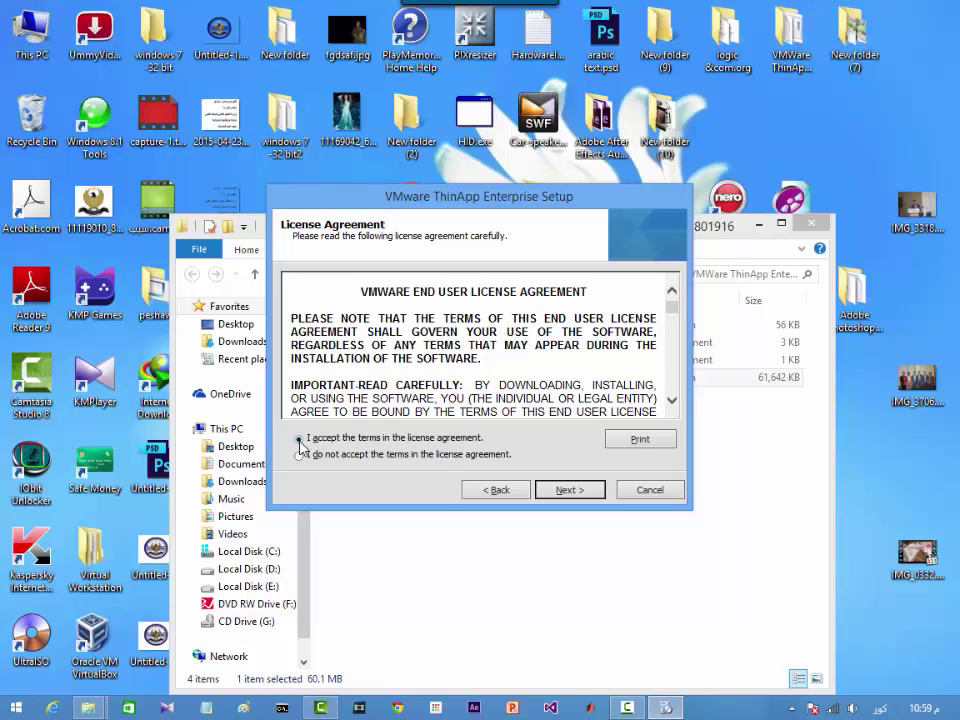
click(569, 490)
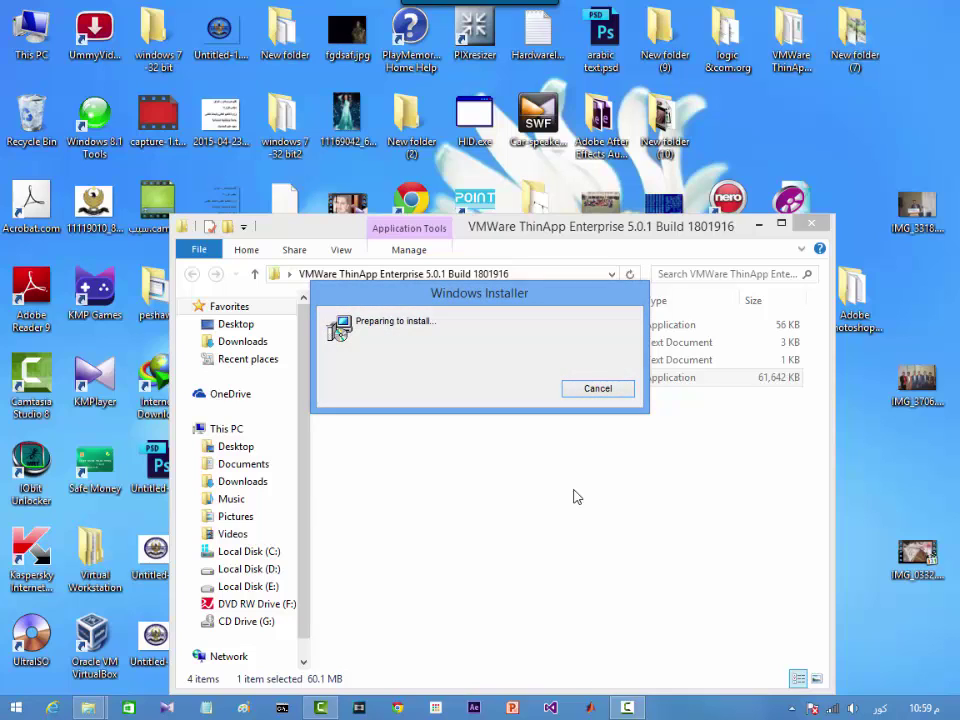
click(574, 490)
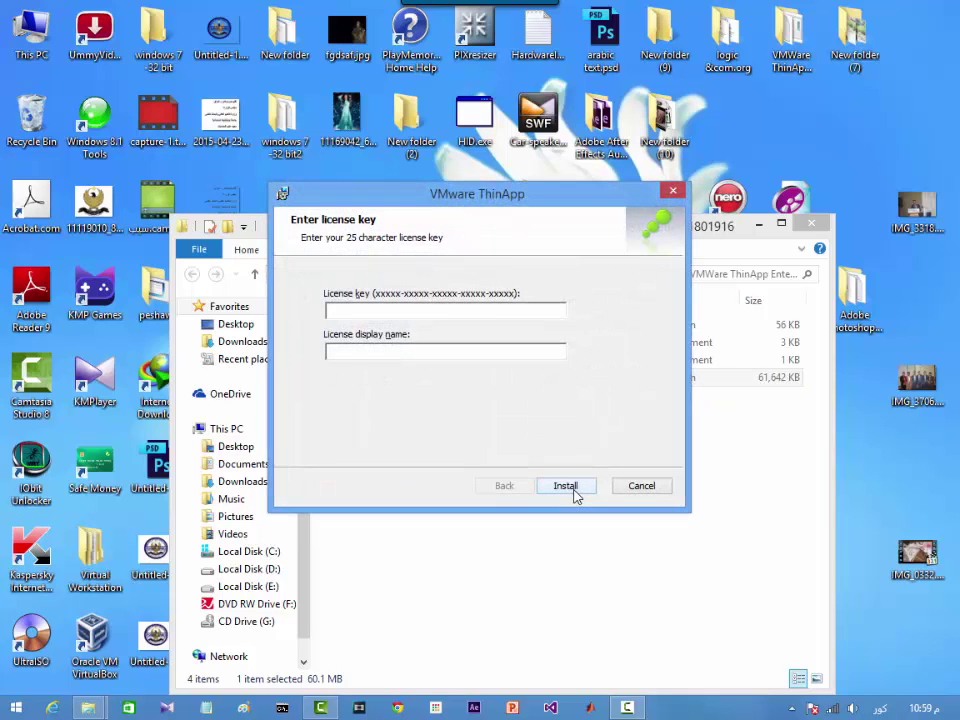
Generate a serial with keygen.exe for the VMware Horizon Suite type and copy it.
drag(476, 203, 540, 444)
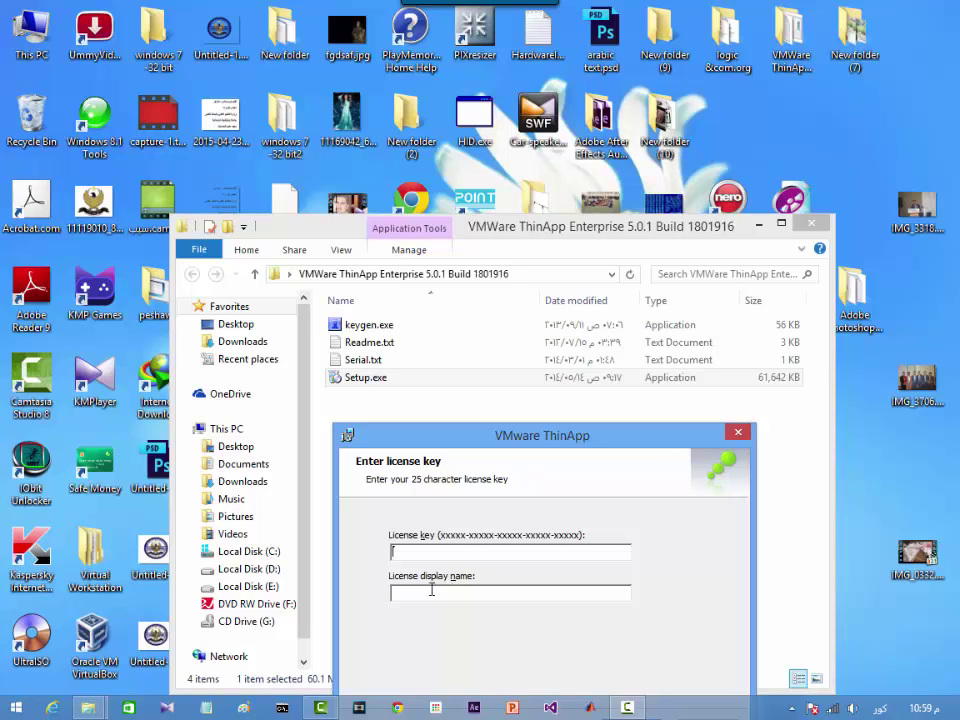
double_click(378, 330)
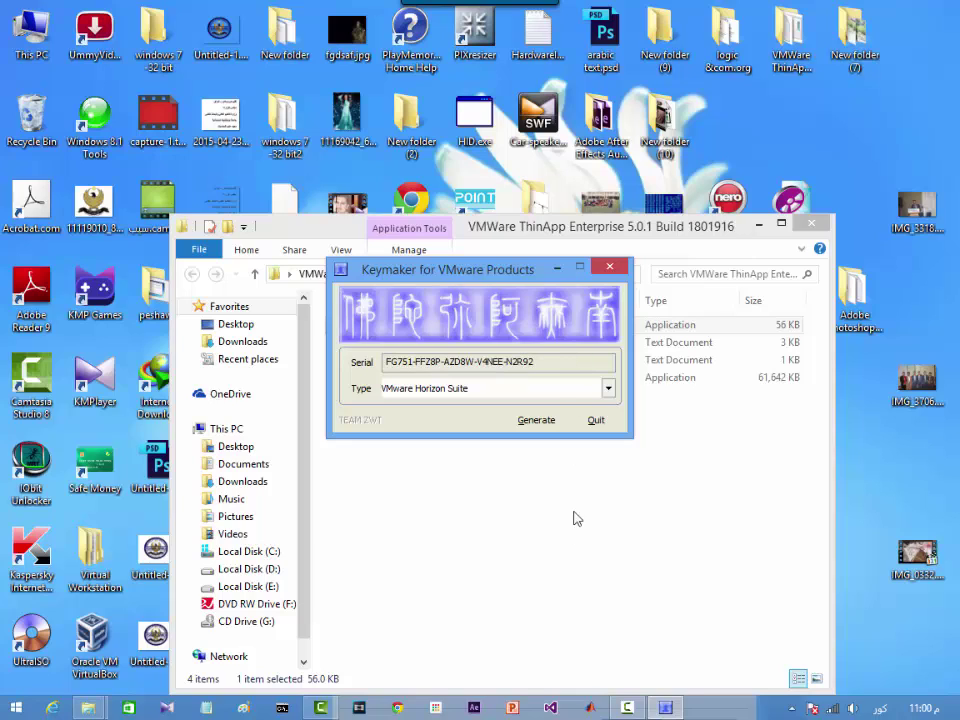
click(534, 422)
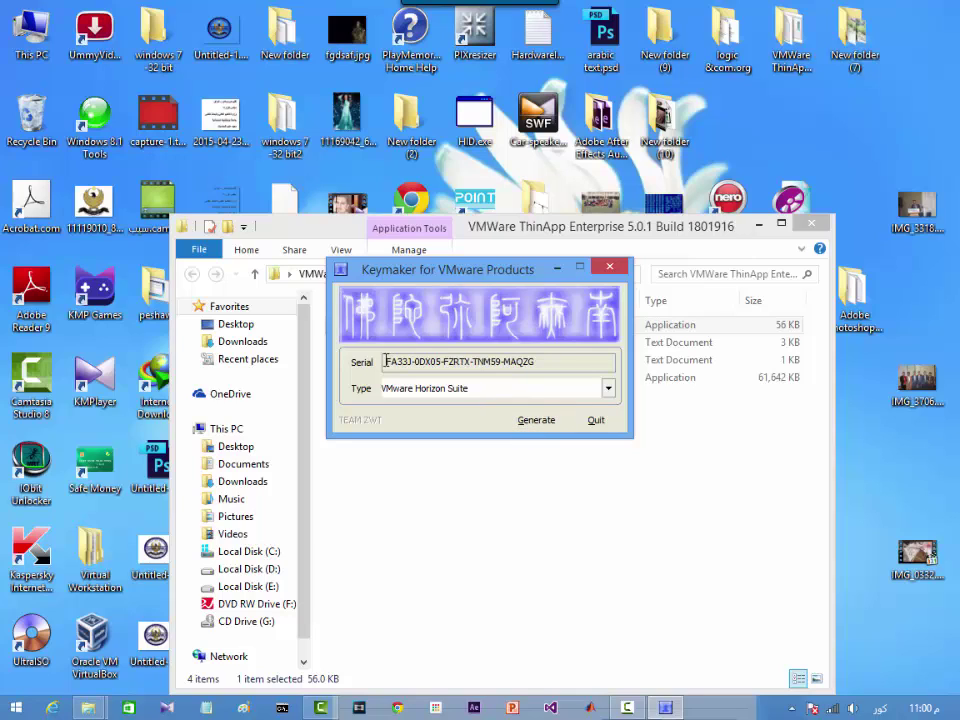
drag(384, 361, 573, 360)
key(ctrl+c)
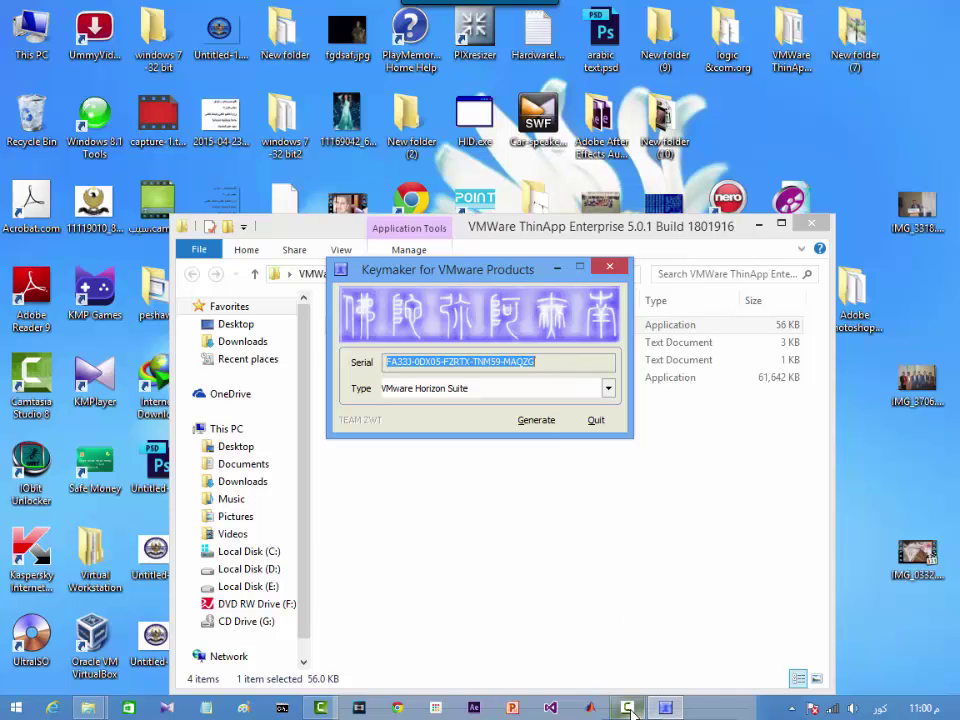
Paste the licence key into the ThinApp setup, enter the licence display name and start the installation.
mouse_move(631, 710)
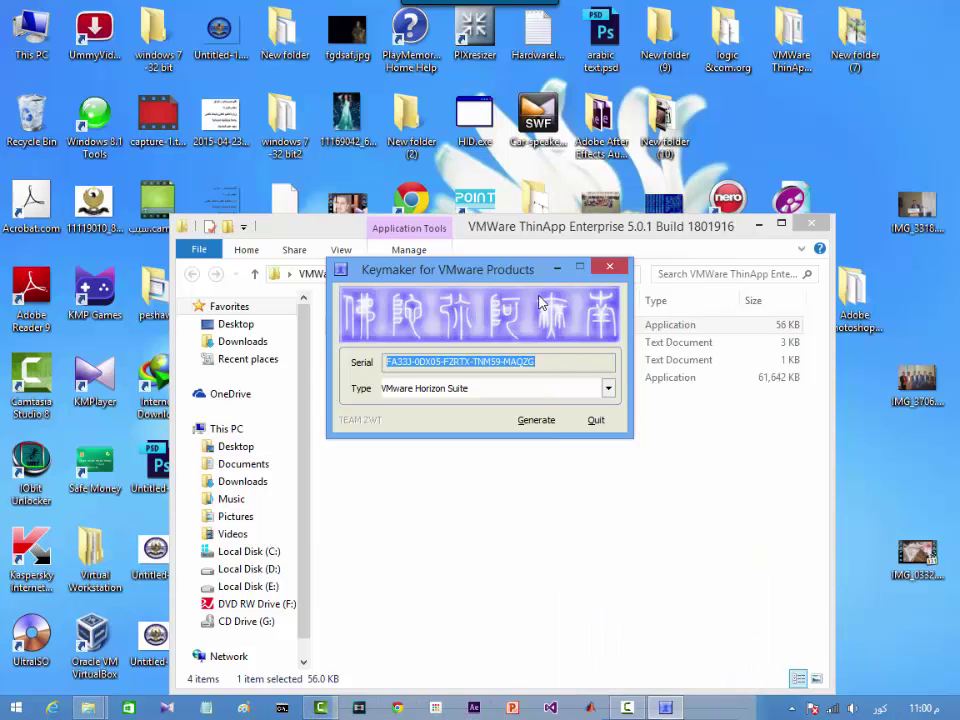
click(664, 709)
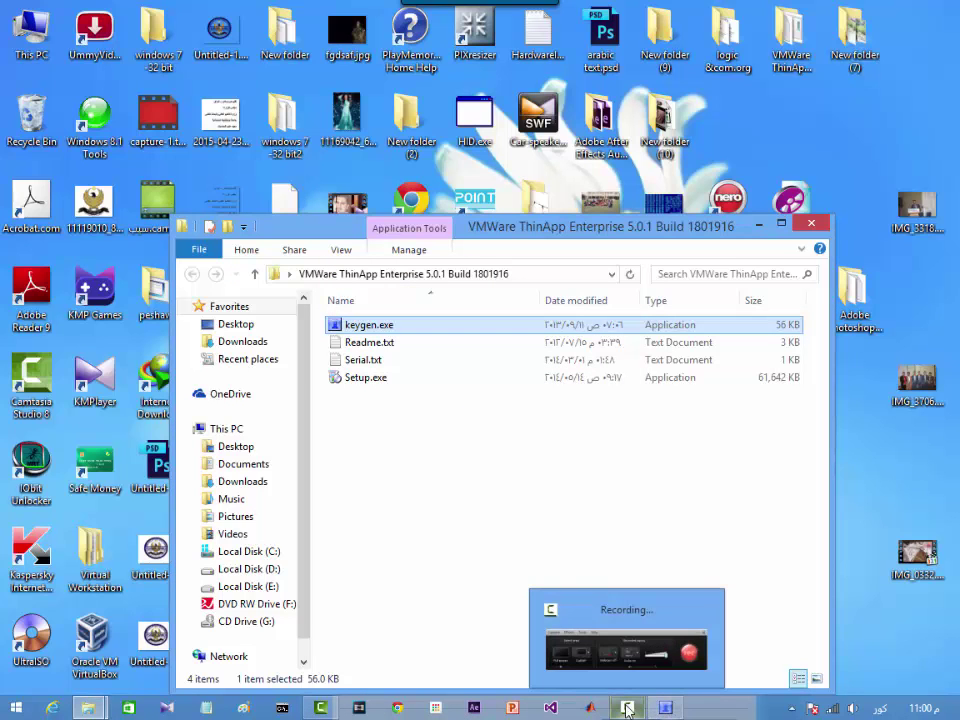
drag(736, 245, 611, 672)
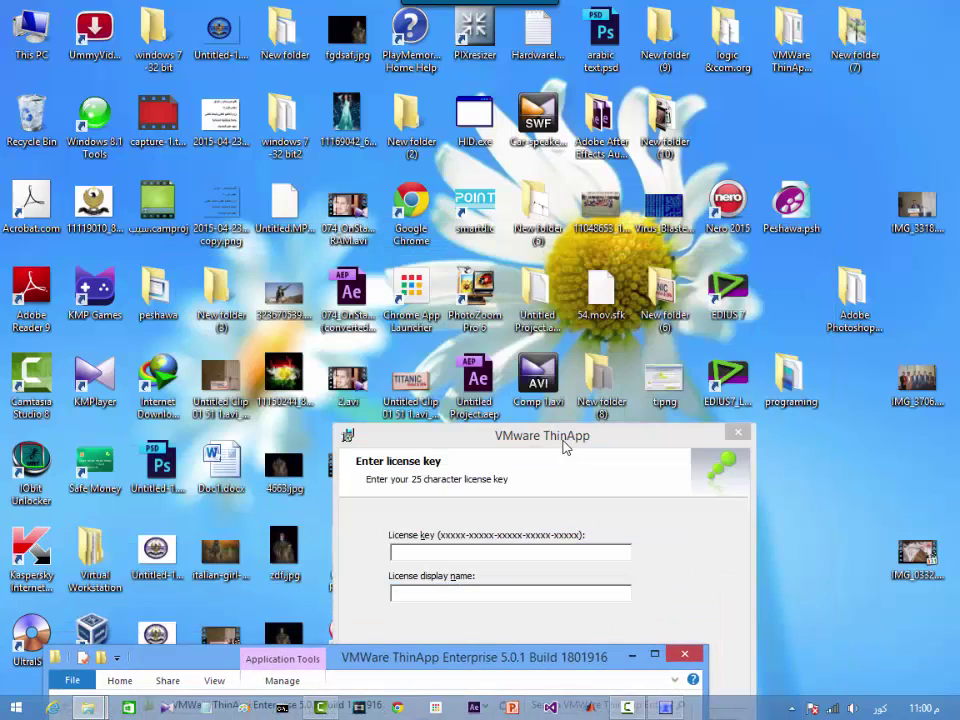
drag(591, 428, 583, 180)
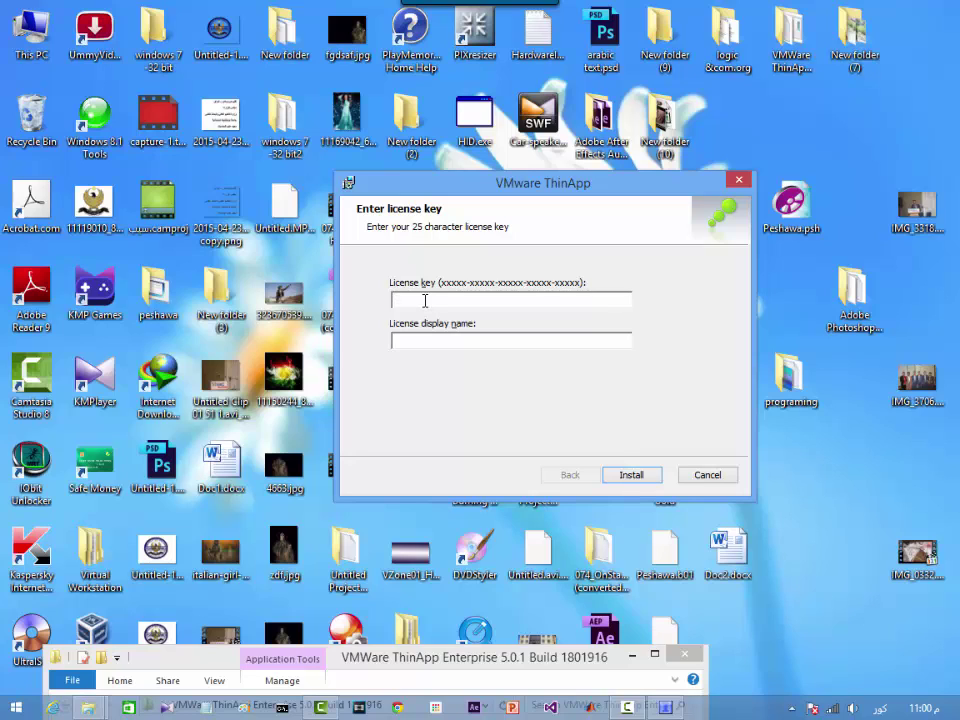
key(ctrl+v)
click(434, 345)
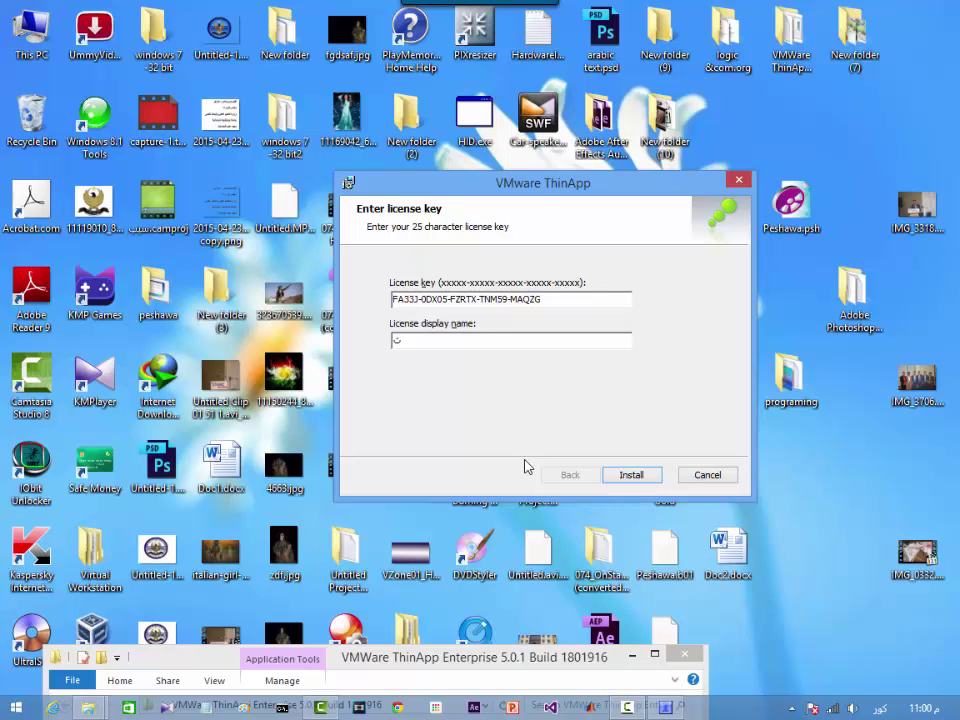
key(alt+shift)
text(Peshawa)
click(636, 478)
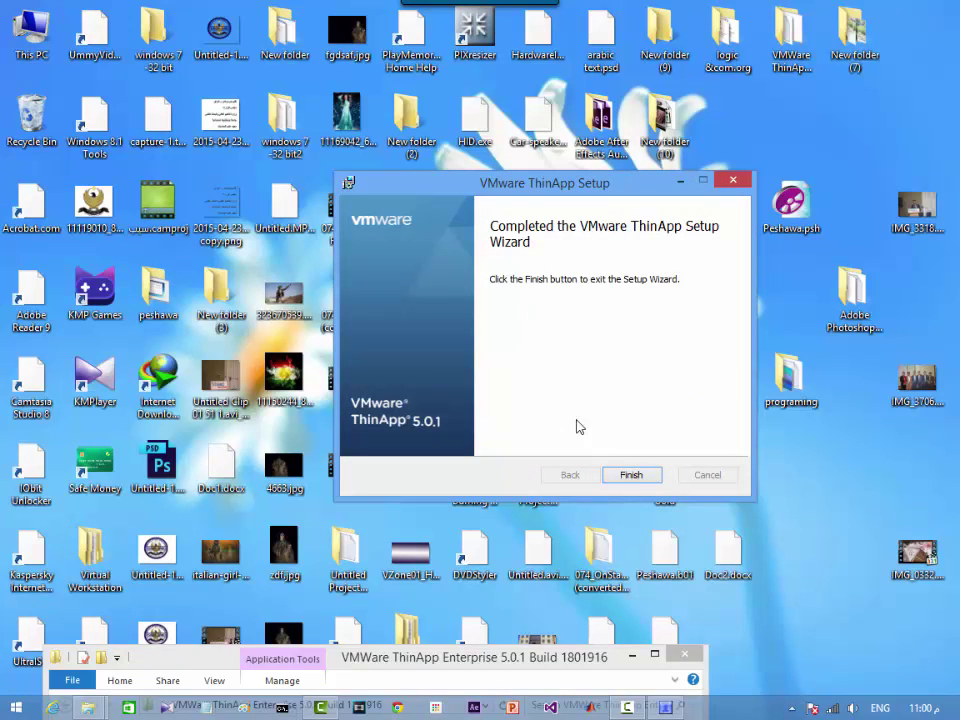
Finish the ThinApp setup wizard and close the VMWare ThinApp Enterprise folder window.
click(632, 476)
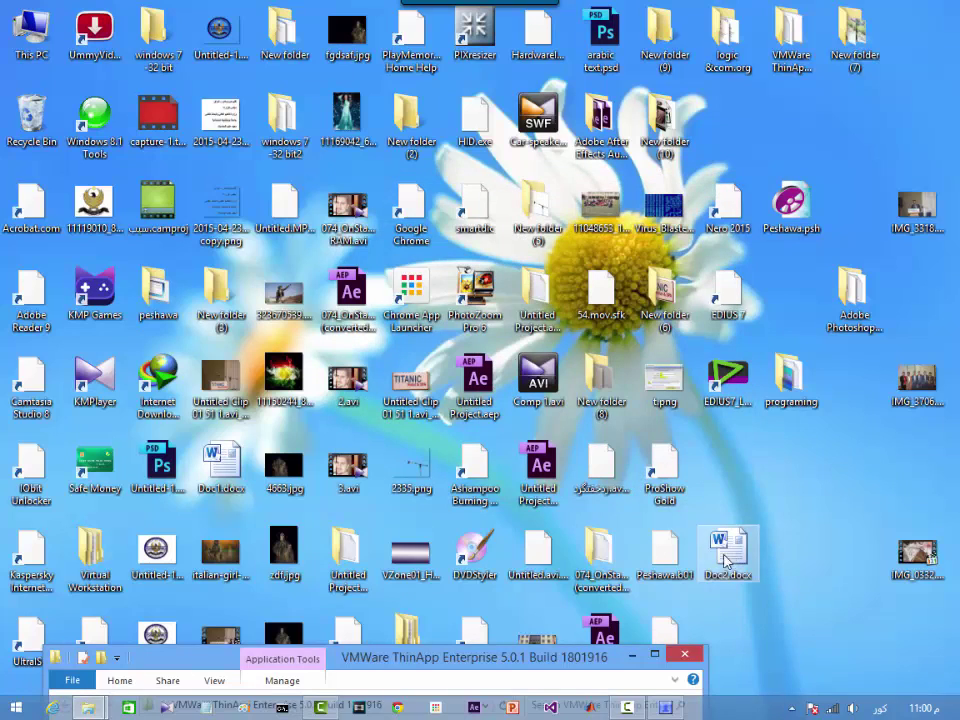
drag(608, 661, 673, 321)
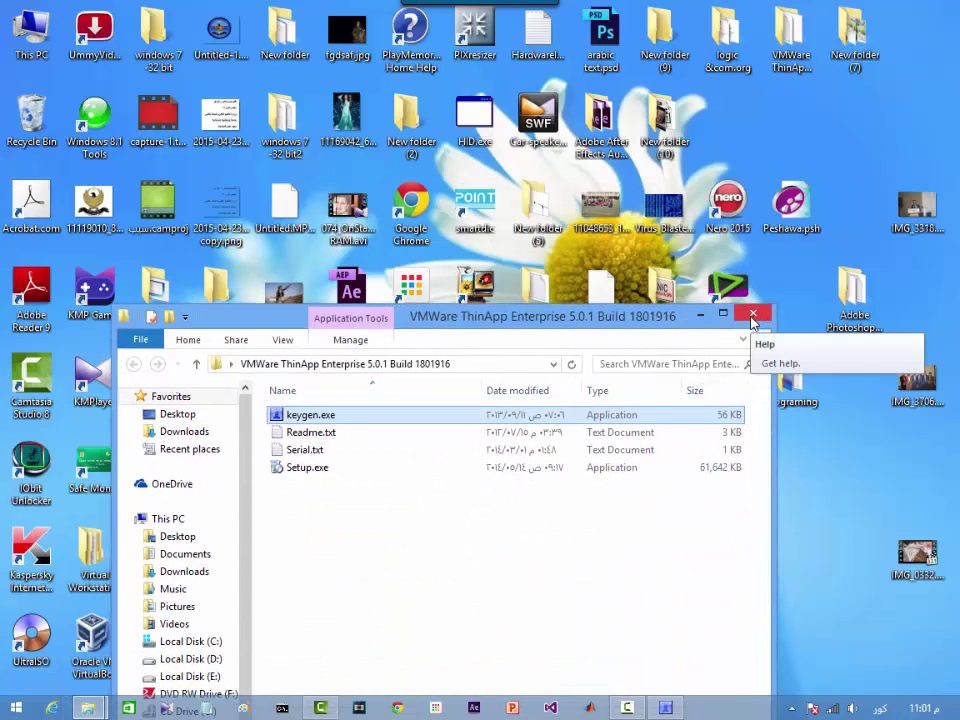
click(753, 317)
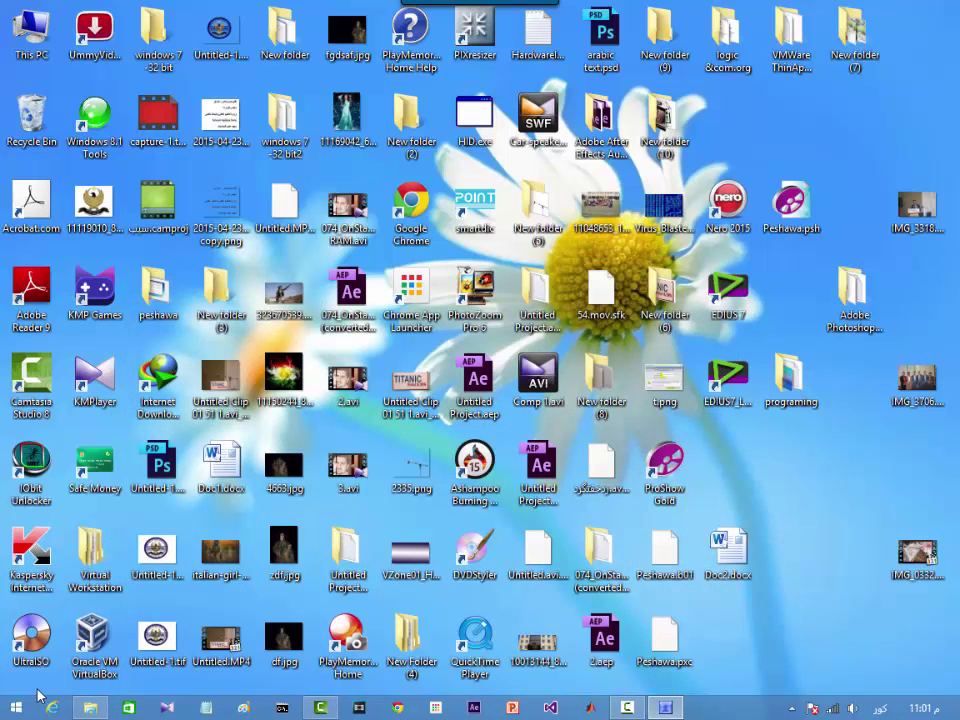
Search the installed apps for "t" and launch ThinApp Setup Capture.
key(alt+shift)
click(14, 711)
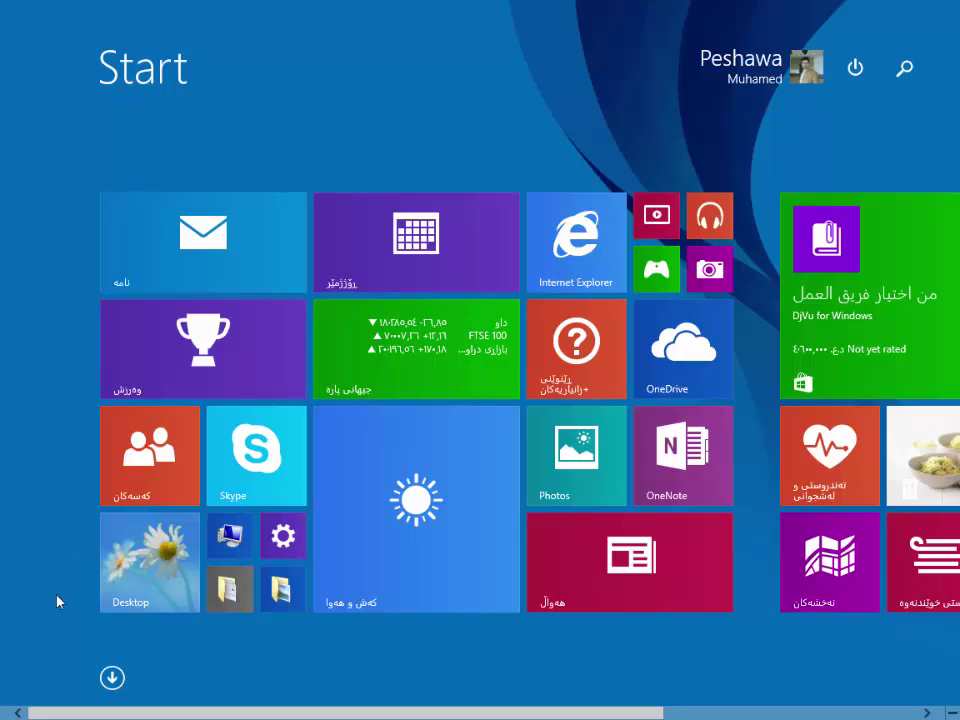
click(112, 679)
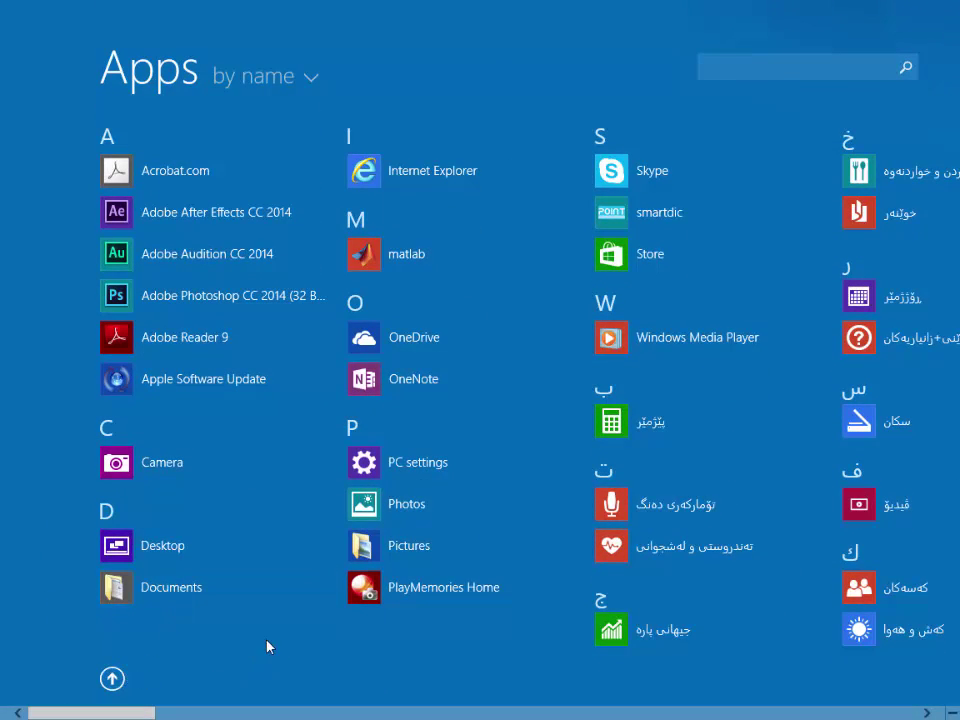
click(759, 60)
text(t)
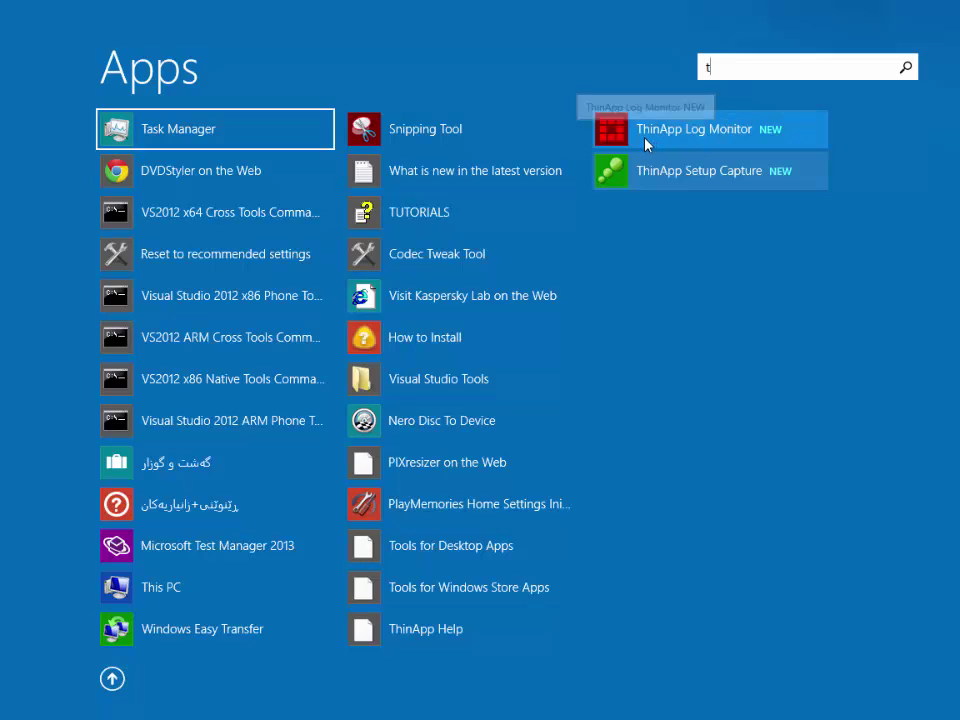
click(692, 181)
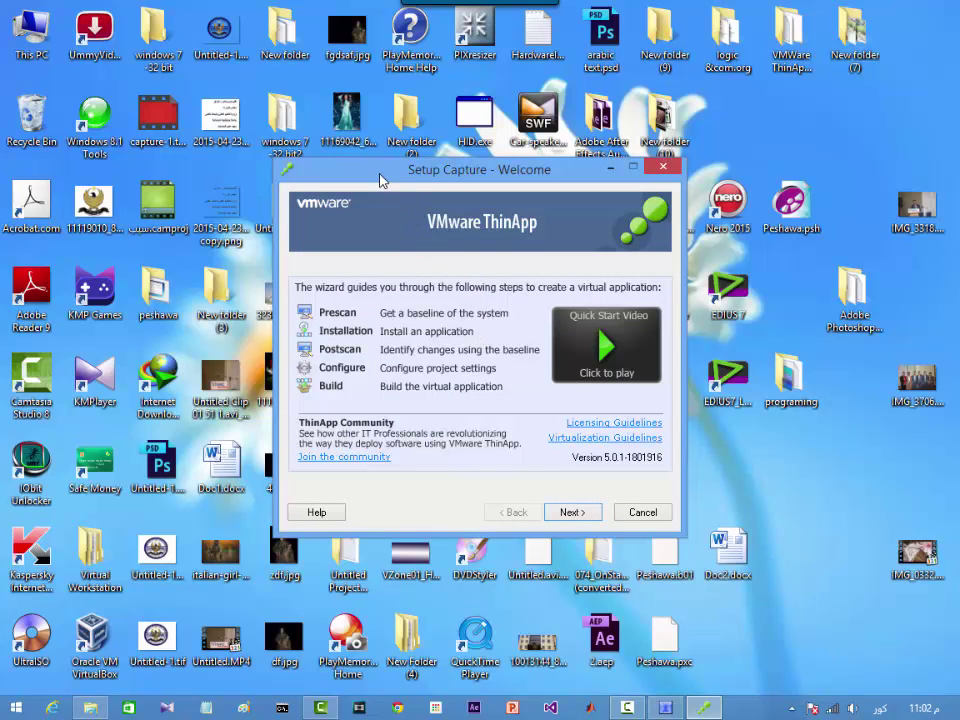
Look up the GOM Player installer in the Downloads\Programs folder, then minimize the folder window.
drag(380, 180, 390, 146)
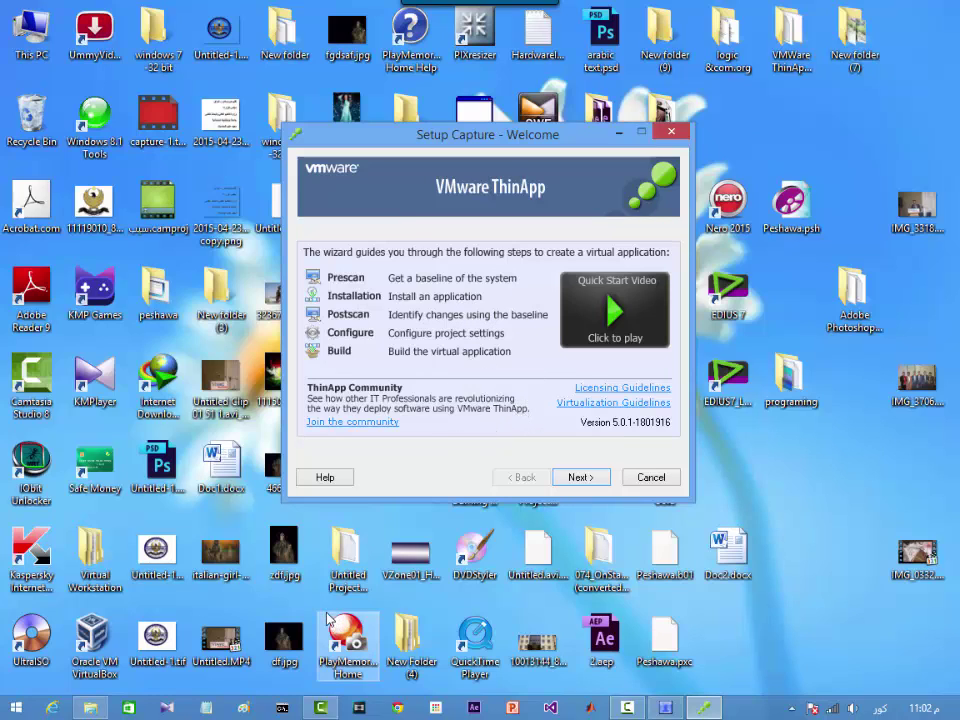
click(90, 708)
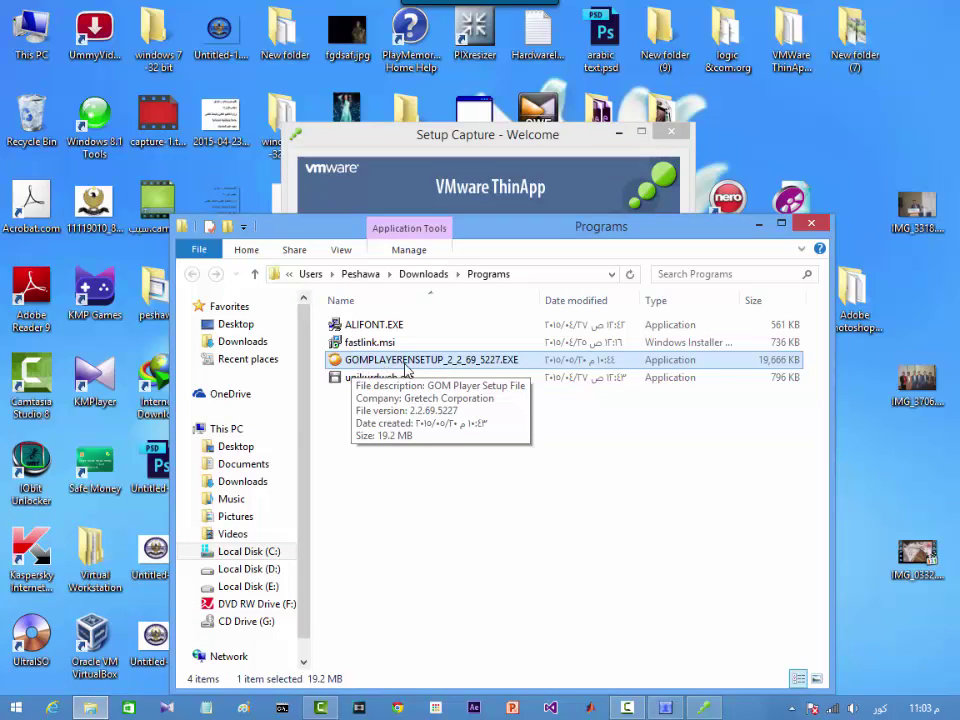
click(760, 225)
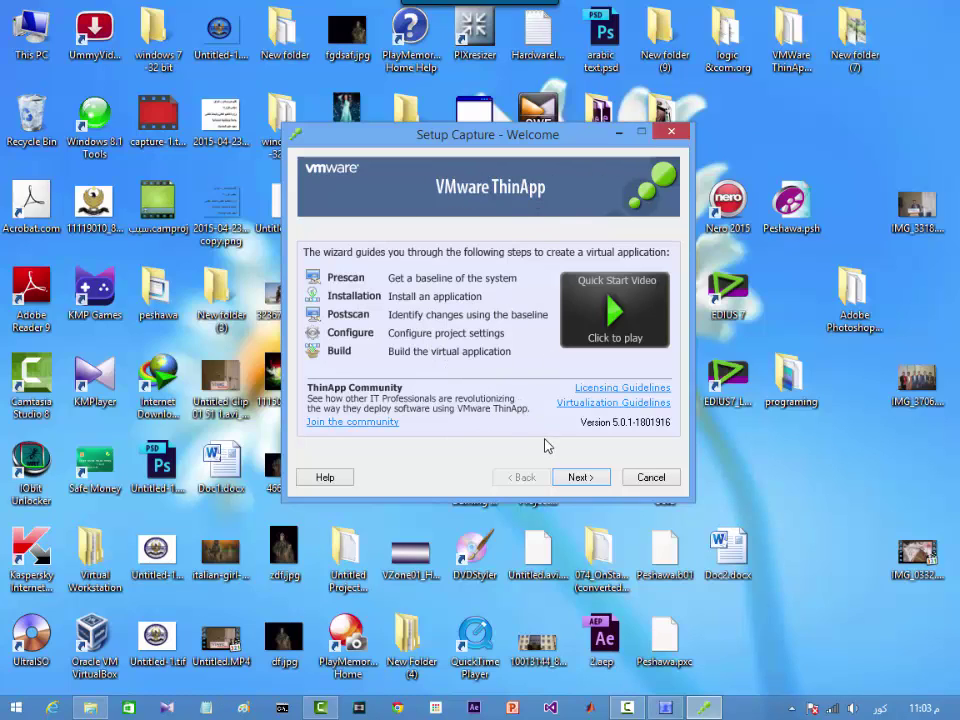
Proceed past the Setup Capture welcome page and start the prescan with the default scan locations.
click(582, 479)
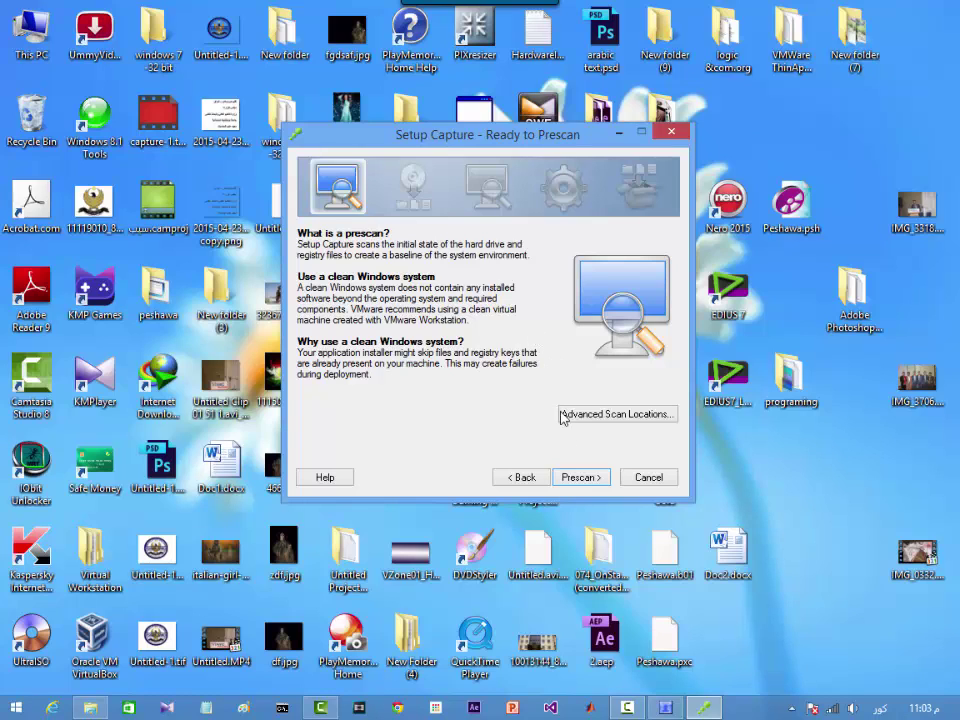
click(580, 478)
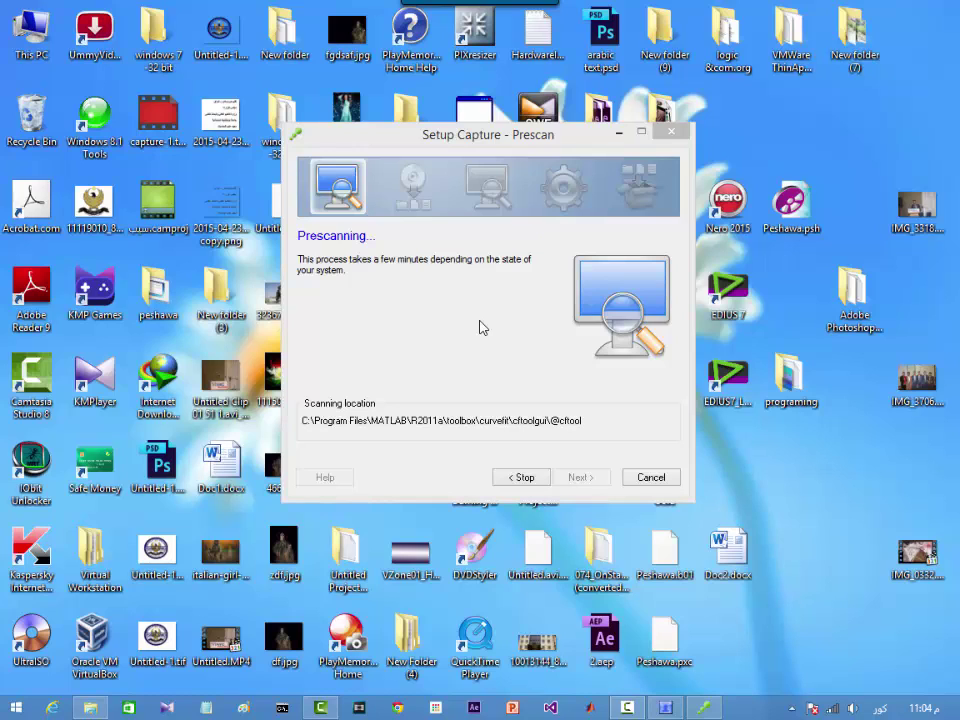
Check the free space and total size of Local Disk (C:) in This PC, then minimize the window.
double_click(19, 44)
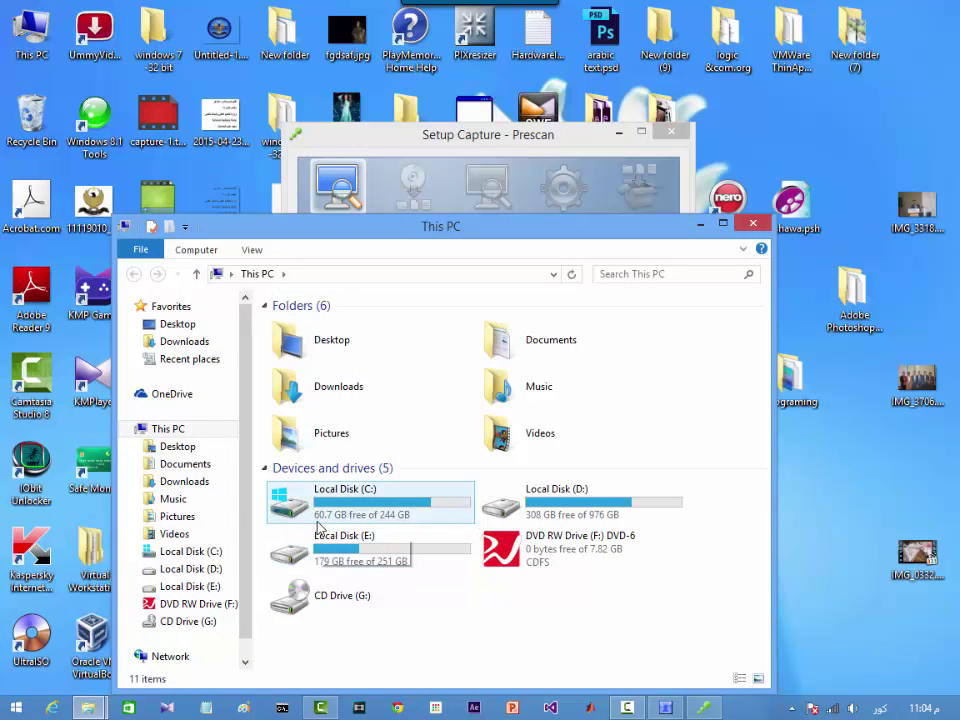
mouse_move(328, 527)
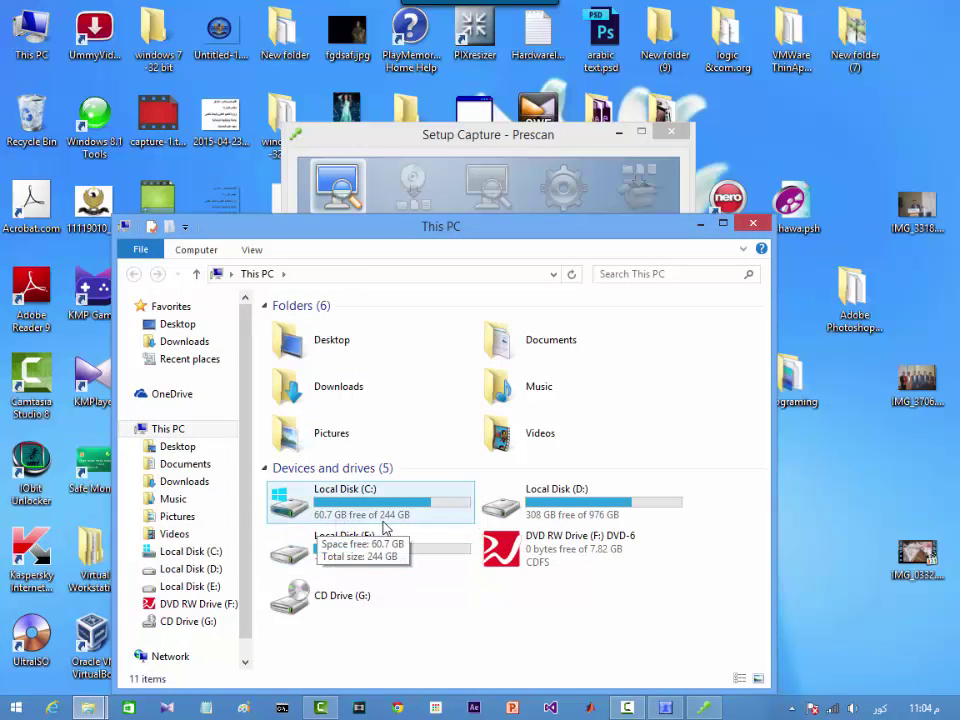
click(700, 226)
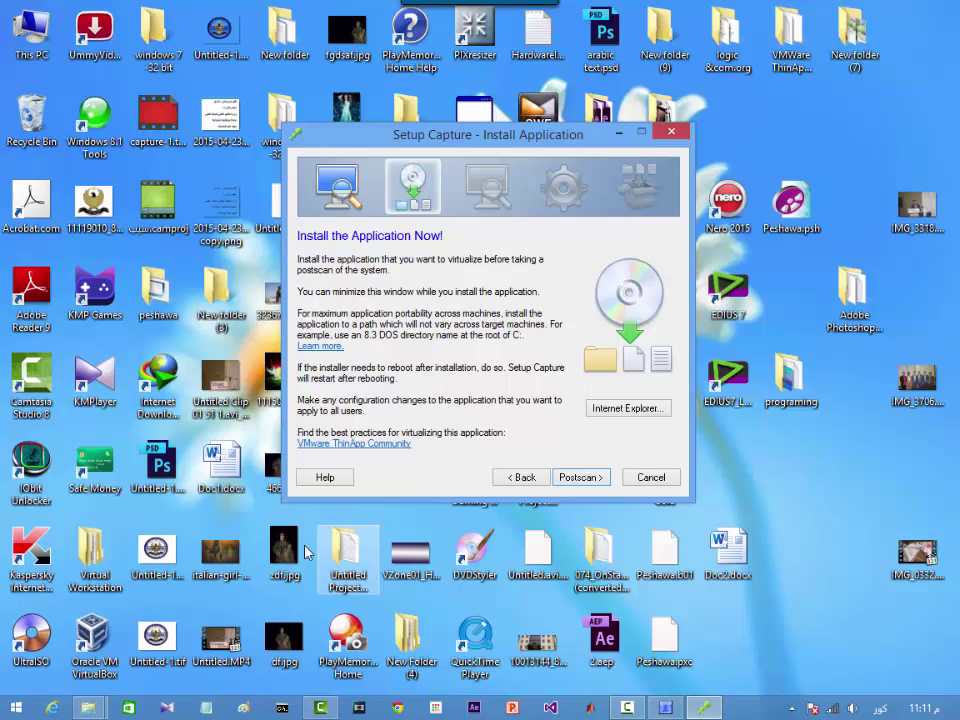
Run GOMPLAYERENSETUP_2_2_69_5227.EXE from the Programs folder, accept the license agreement and proceed to the Opera Browser offer.
mouse_move(96, 710)
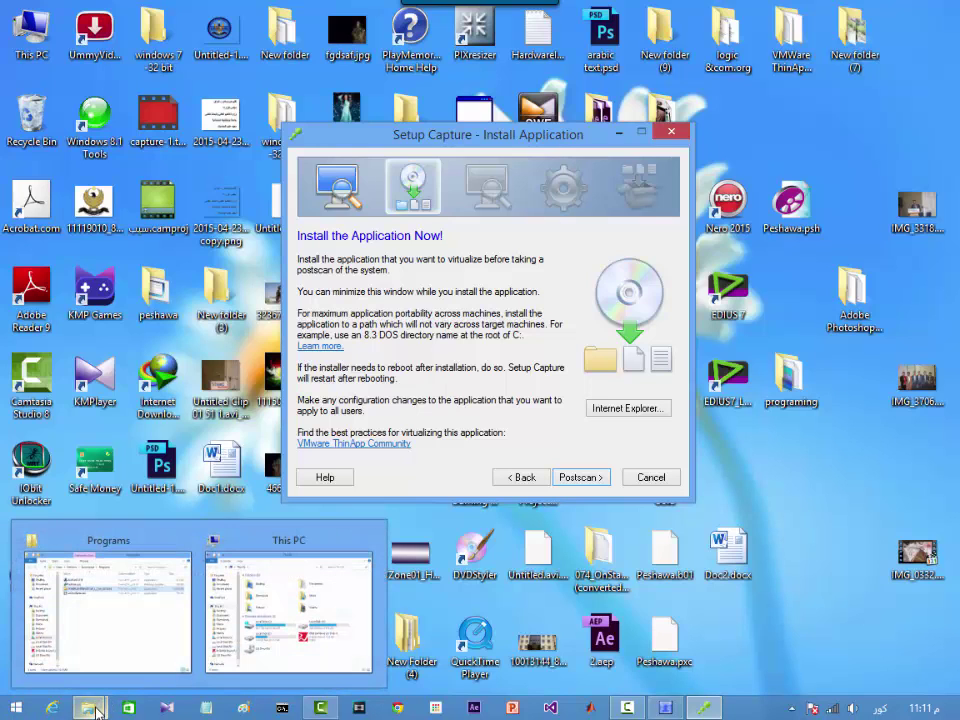
click(118, 640)
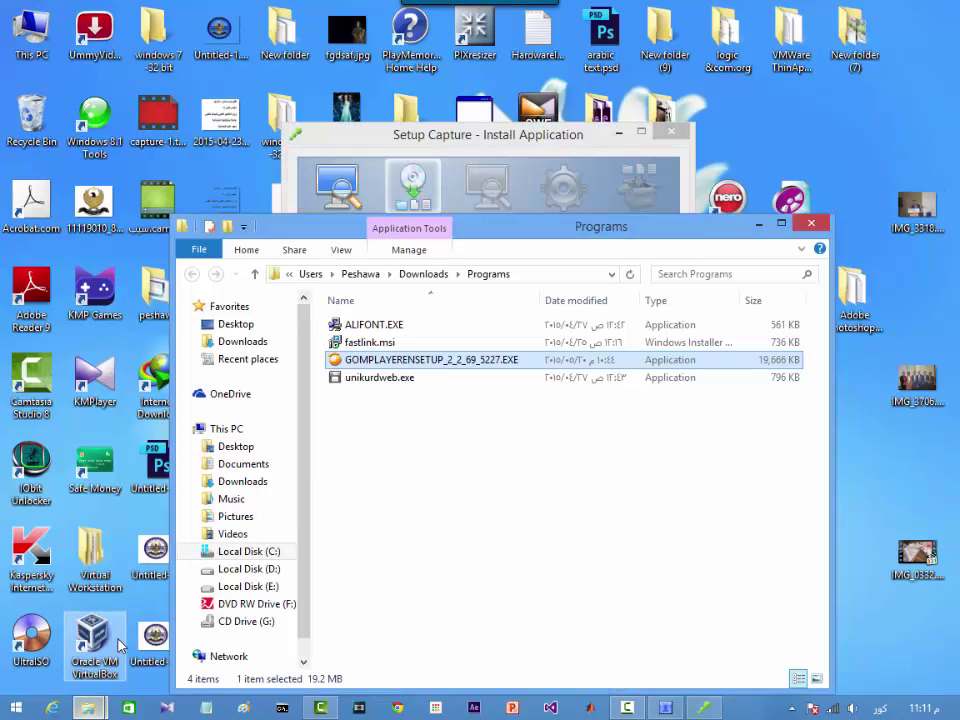
double_click(437, 362)
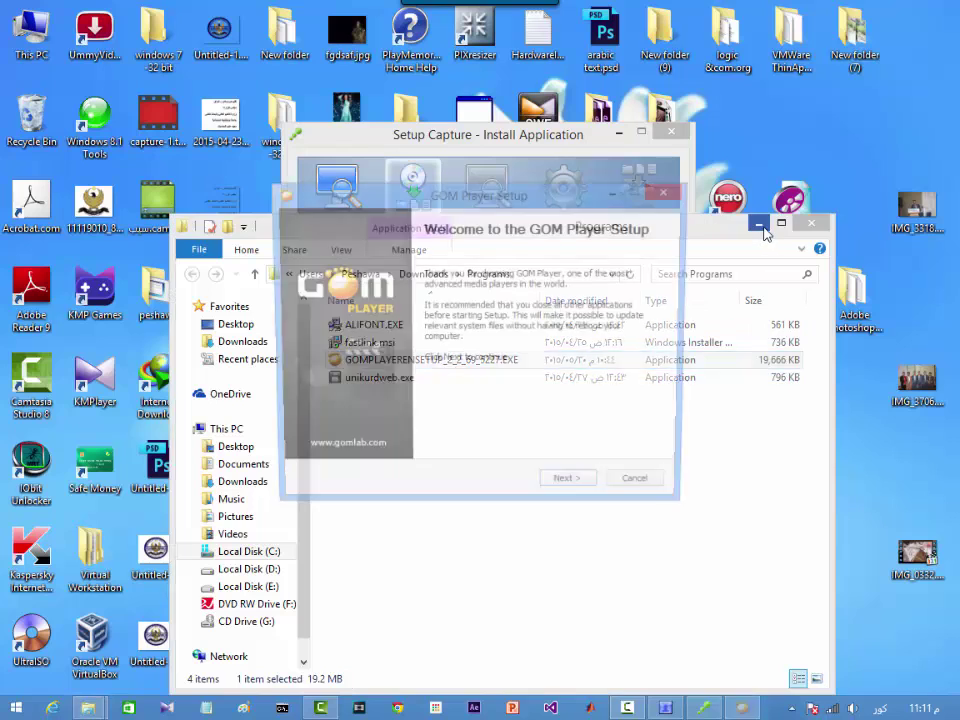
click(574, 489)
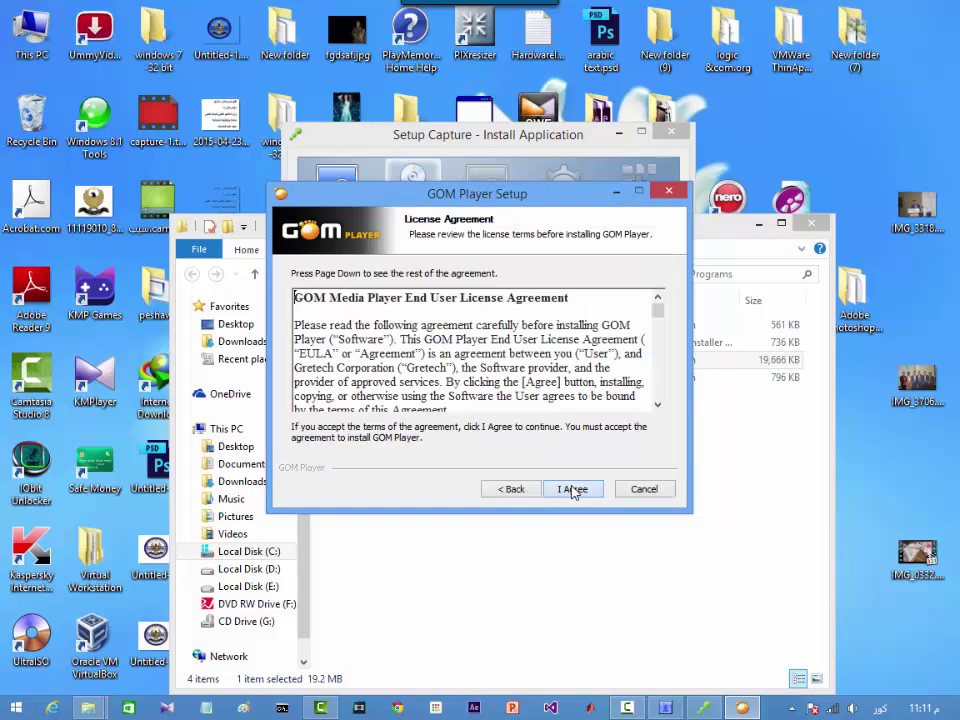
click(573, 490)
click(573, 491)
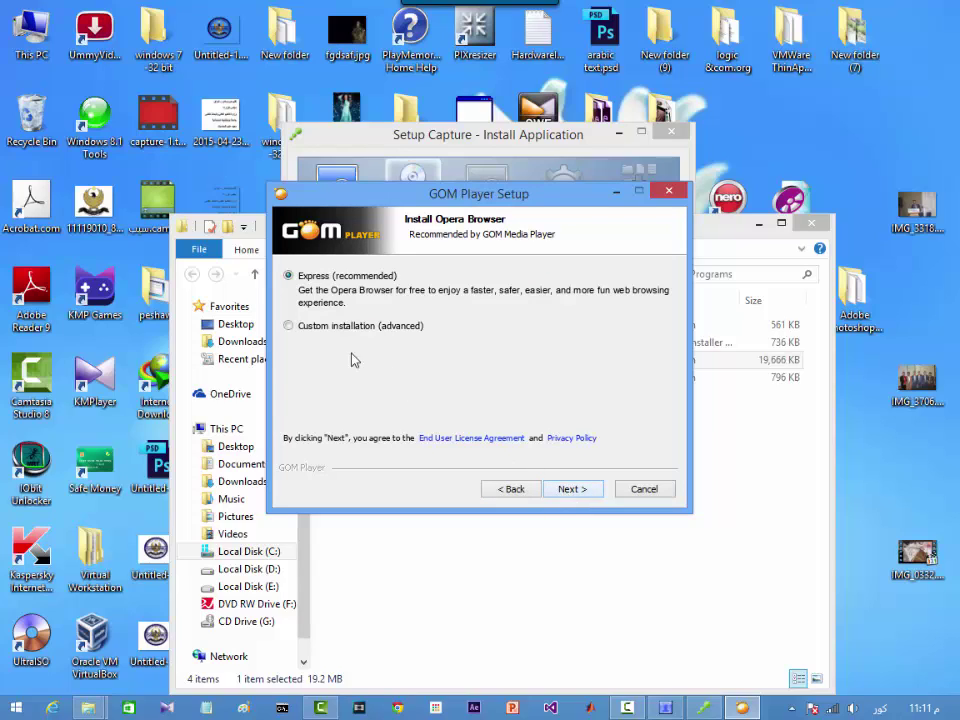
Choose custom installation without Opera Browser, decline AVG PC TuneUp and install GOM Player.
click(308, 328)
click(305, 341)
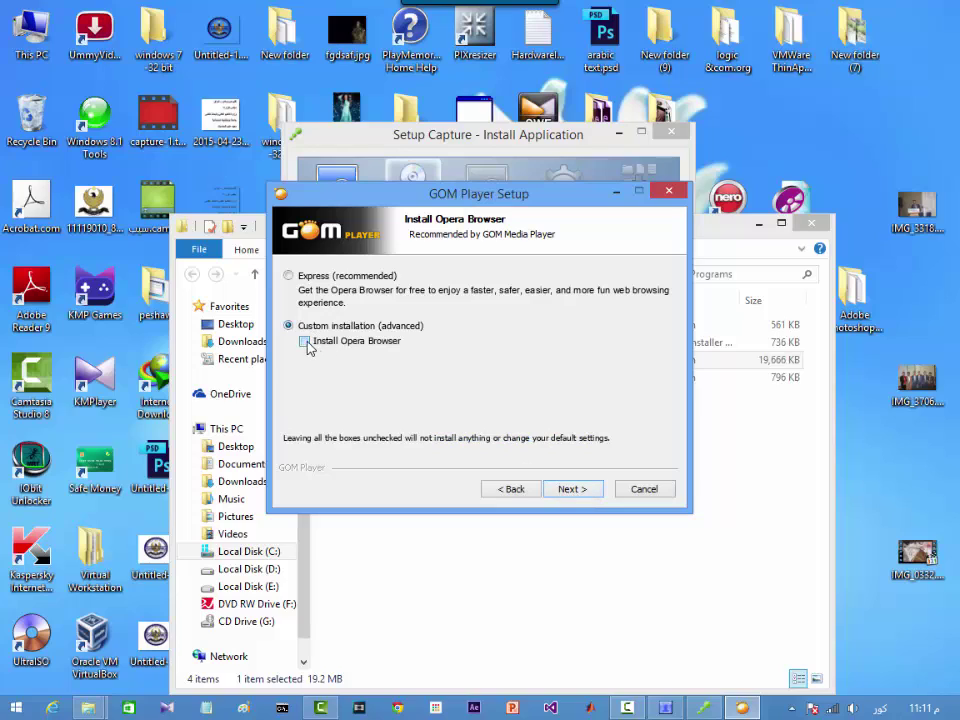
click(585, 494)
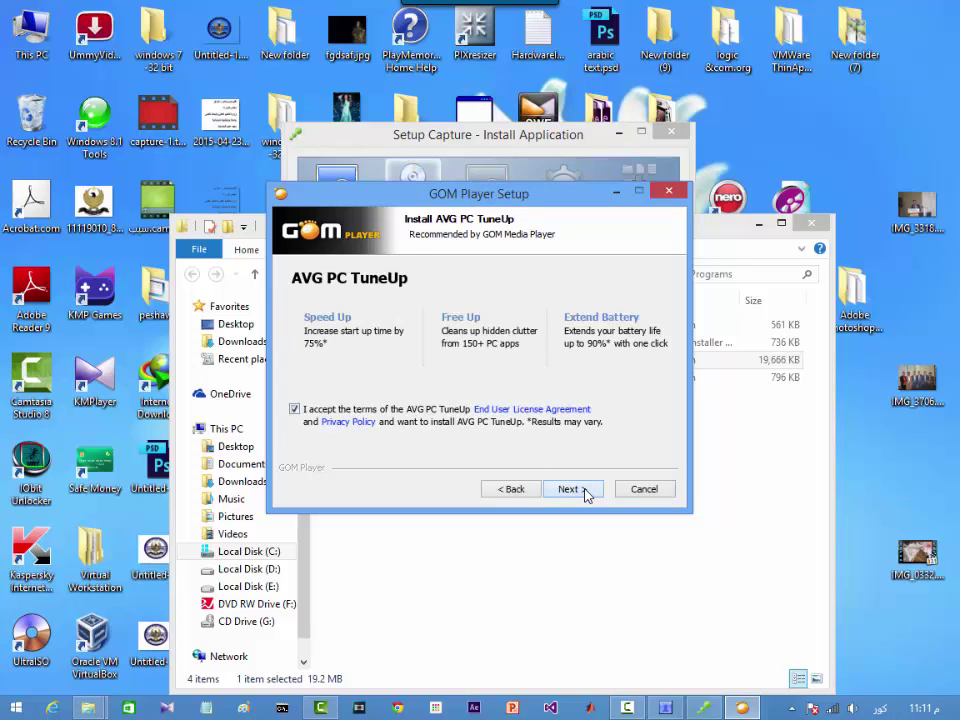
click(294, 410)
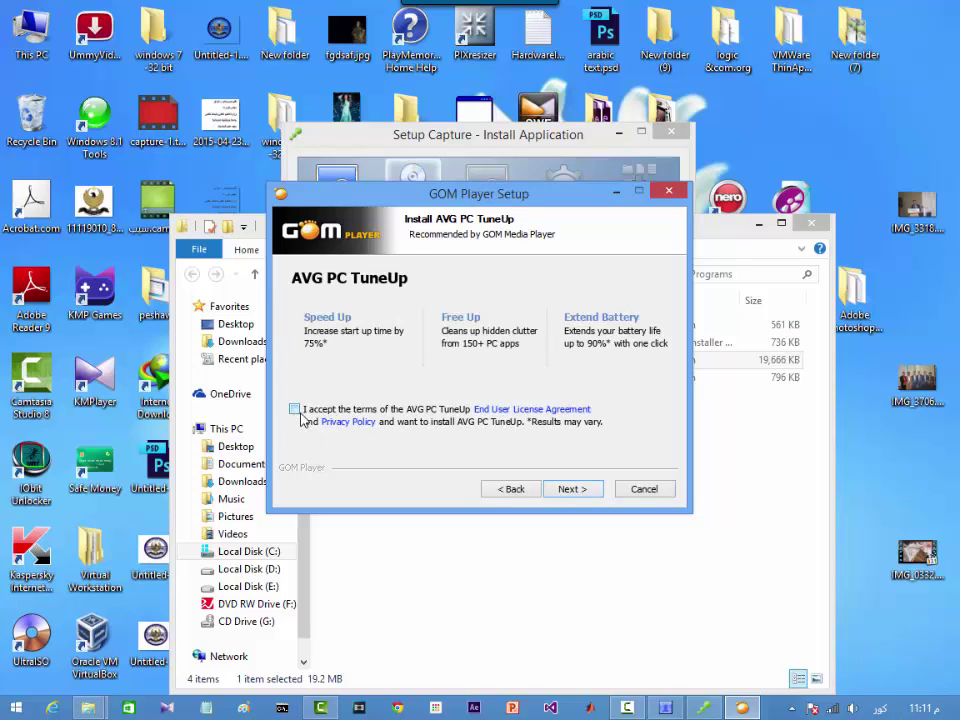
click(577, 492)
click(573, 490)
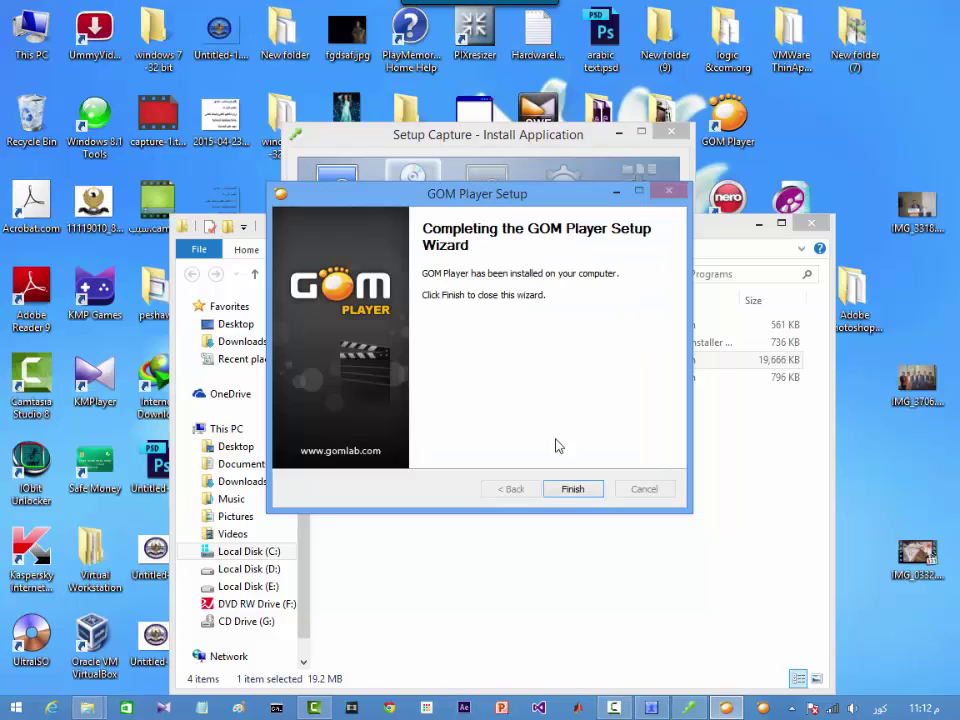
Finish the GOM Player setup, cancel the GOM Video Converter offer, and close the promotional web page and GOM Player.
click(572, 490)
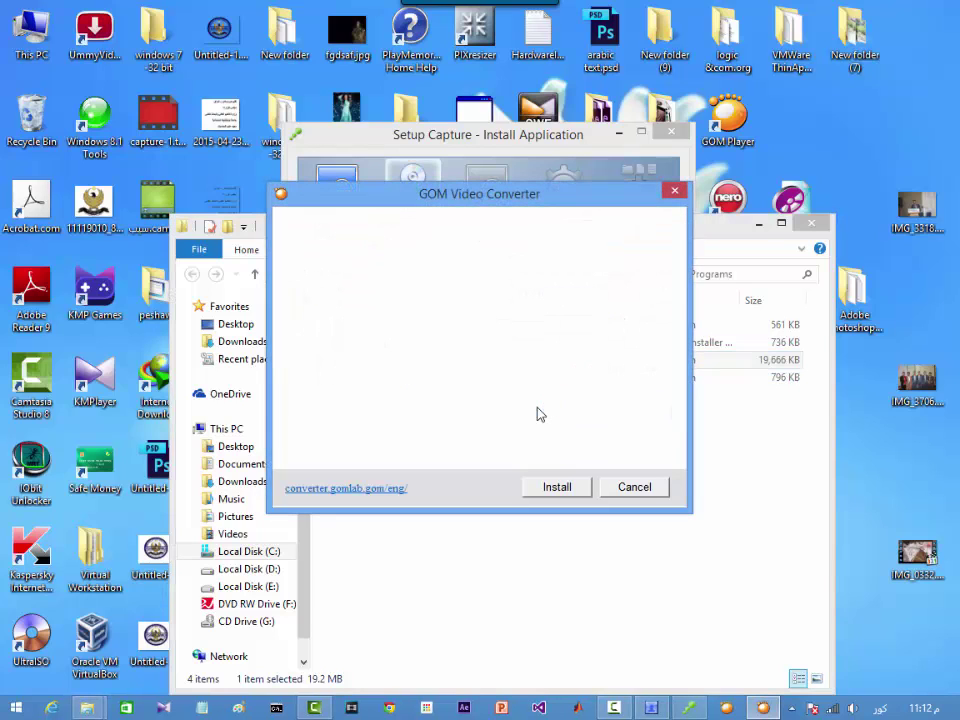
click(626, 490)
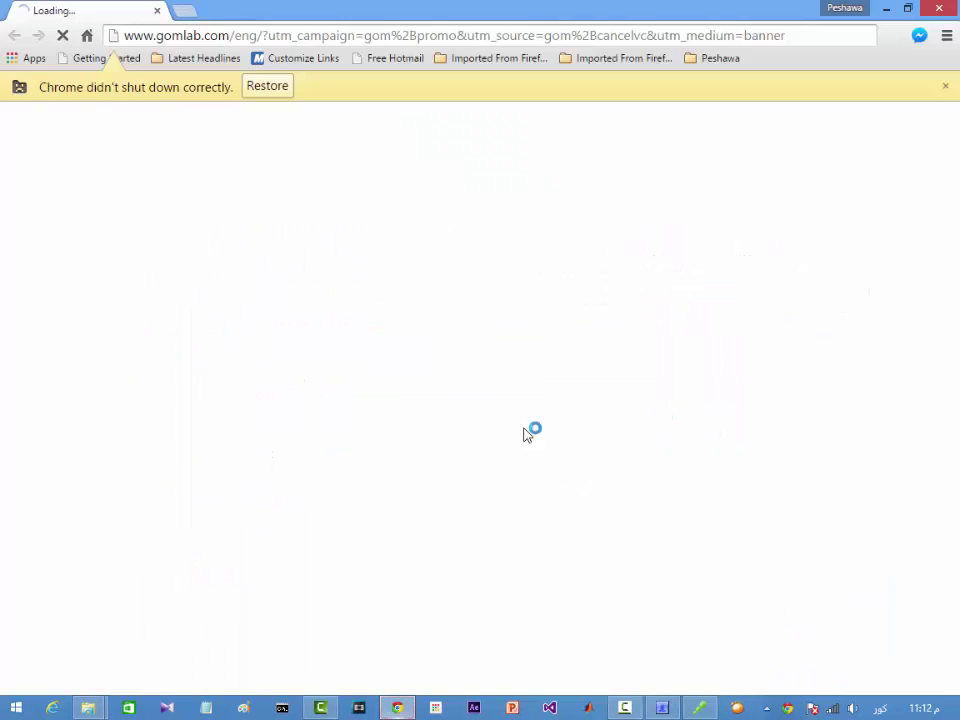
click(937, 9)
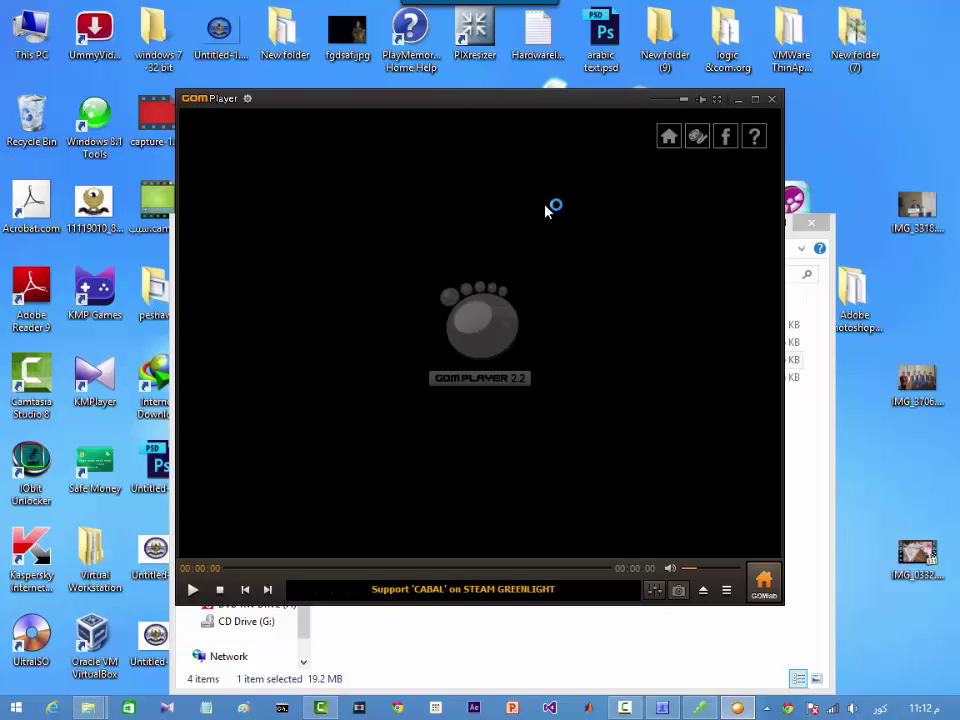
click(773, 101)
Close the Programs folder window and start the Setup Capture postscan, confirming that the application is fully installed.
drag(694, 234, 566, 370)
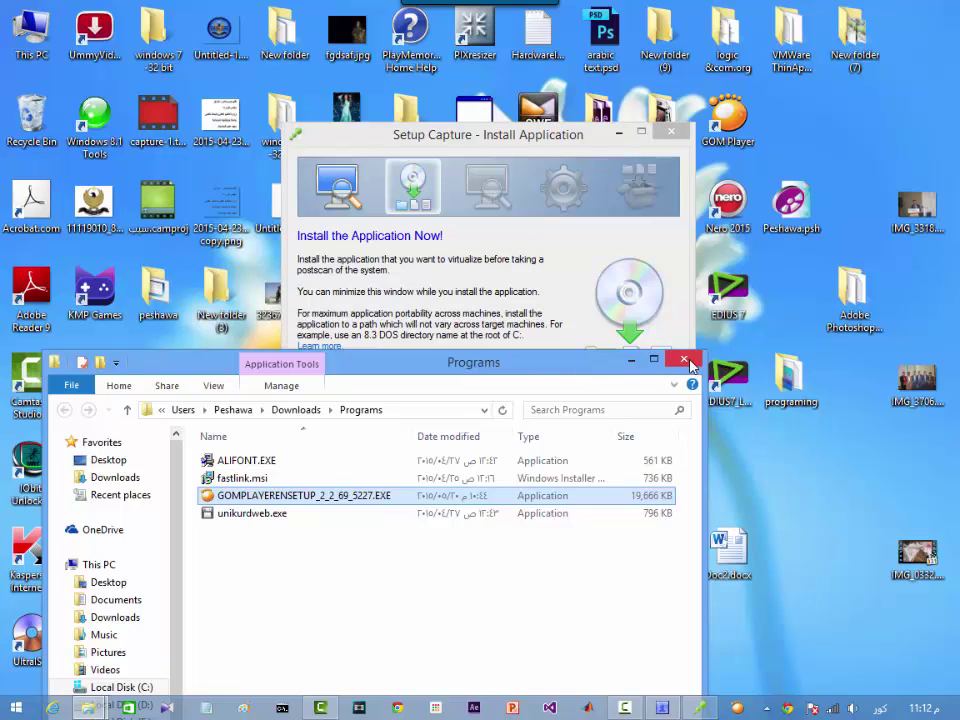
drag(563, 372, 517, 362)
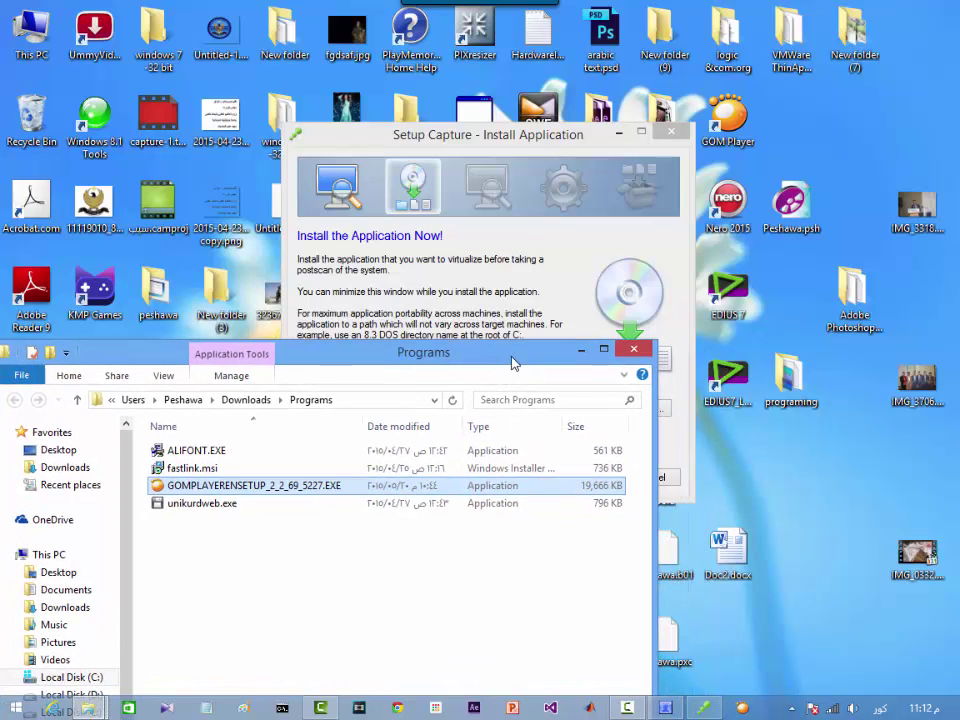
click(626, 352)
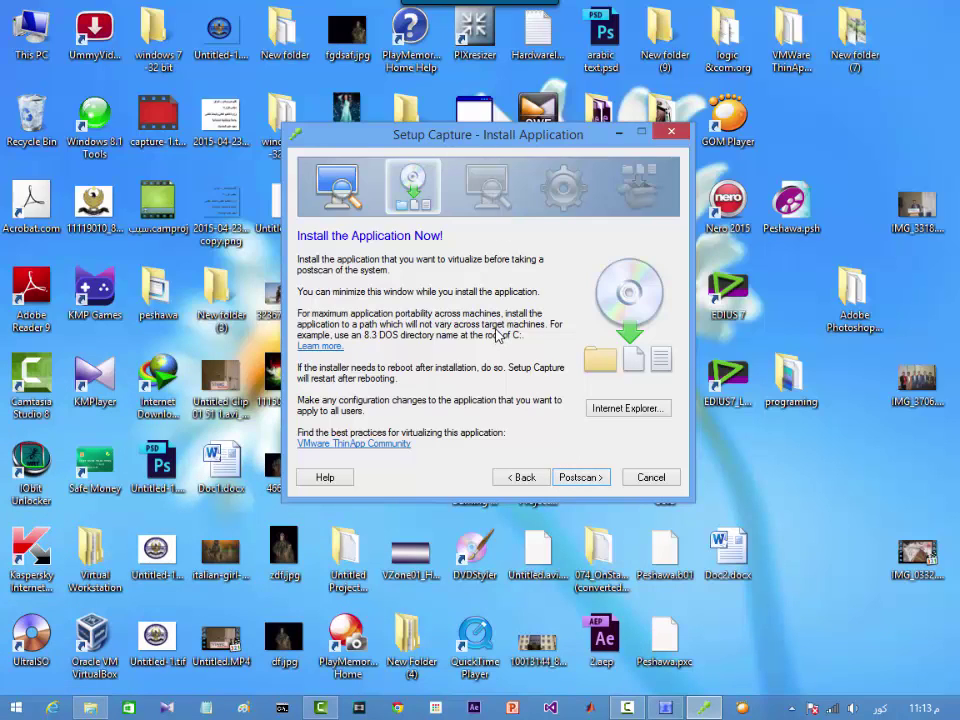
click(578, 478)
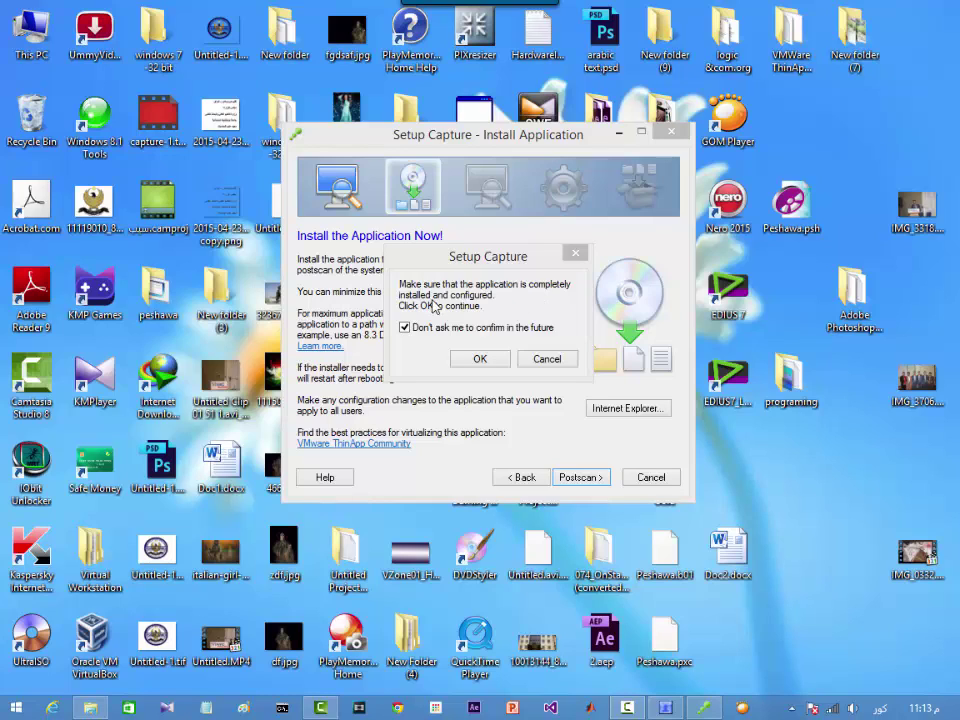
click(480, 360)
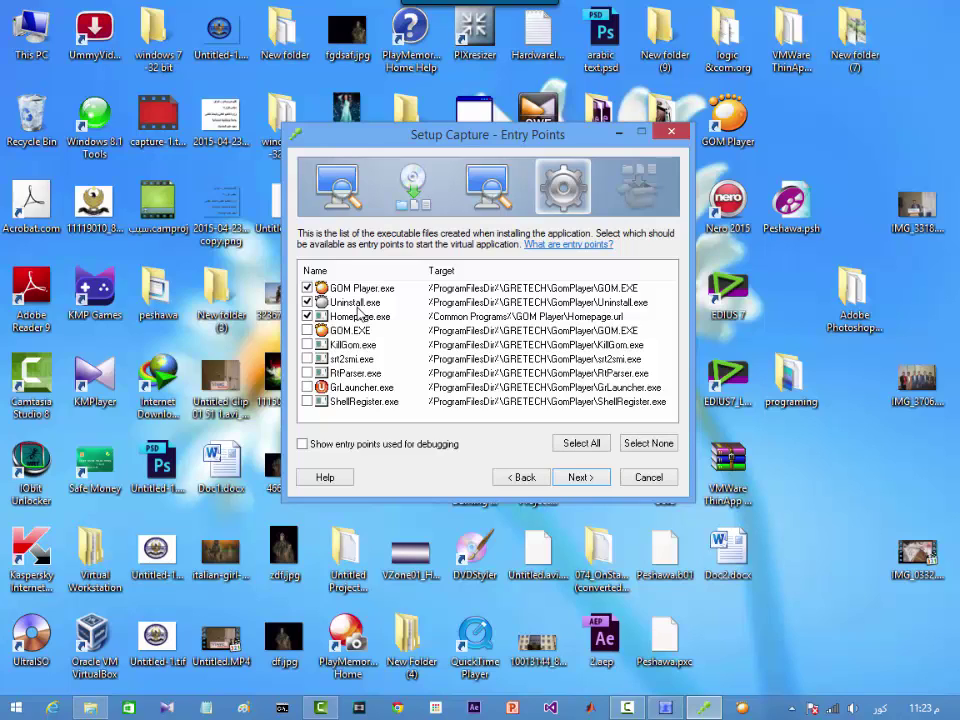
Exclude Uninstall.exe and Homepage.exe so that only GOM Player.exe is an entry point, and continue.
click(307, 302)
click(307, 316)
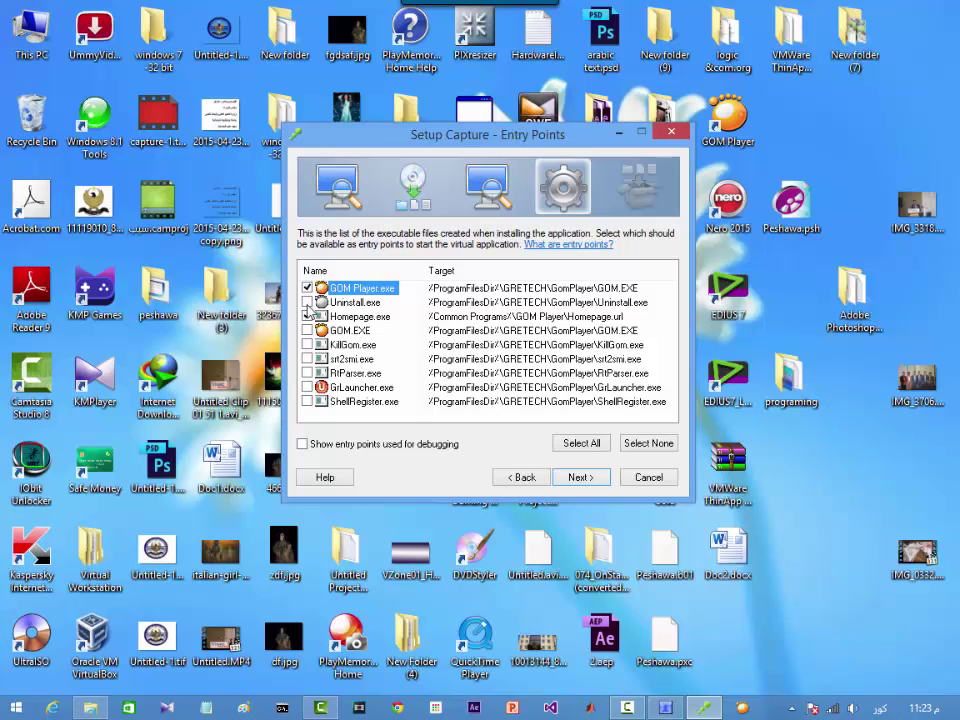
click(307, 316)
click(307, 289)
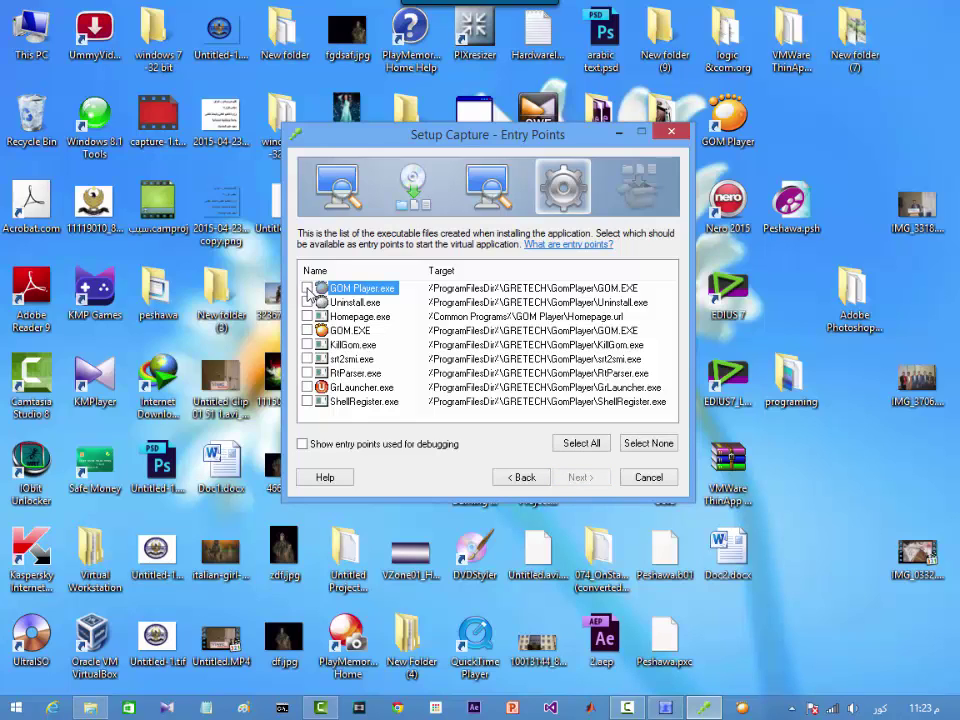
click(307, 289)
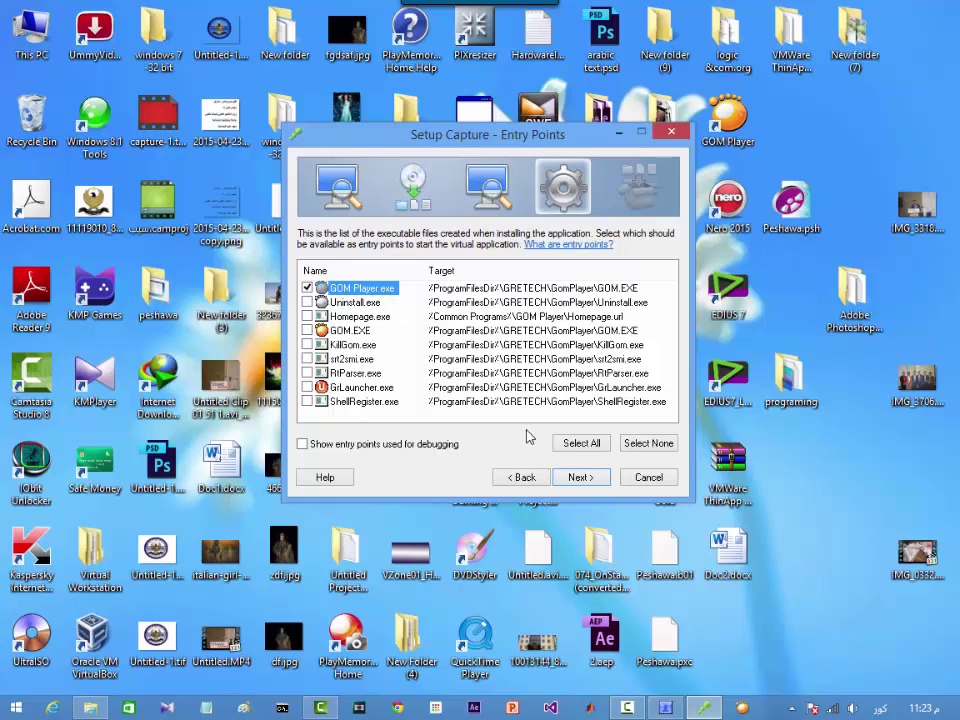
click(581, 478)
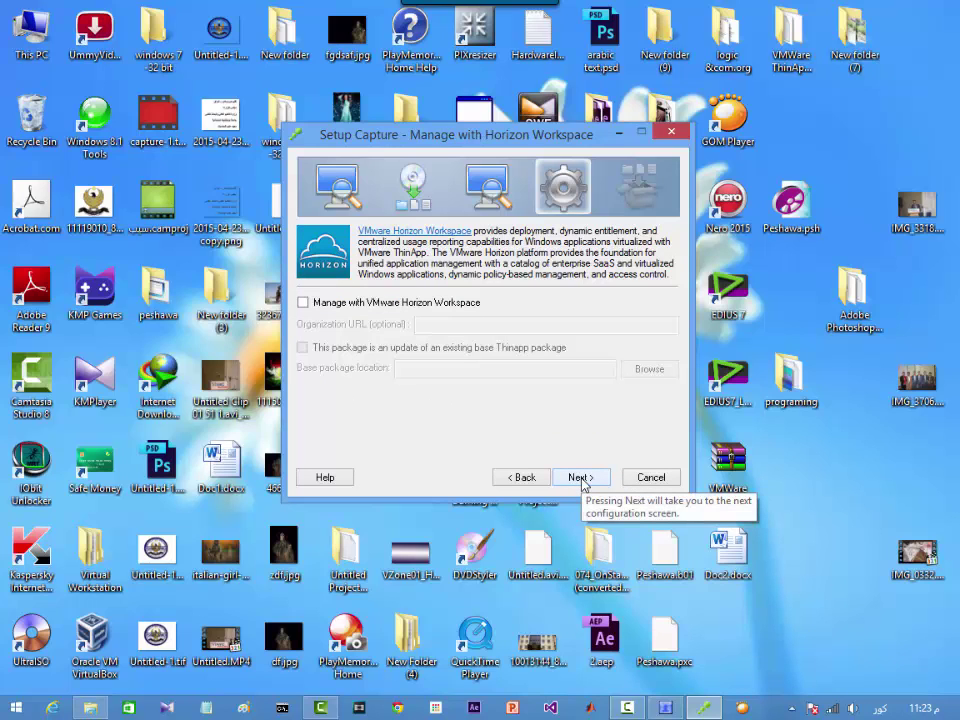
Skip Horizon Workspace management, keep Everyone as the authorized group and accept the Merged isolation mode.
click(581, 478)
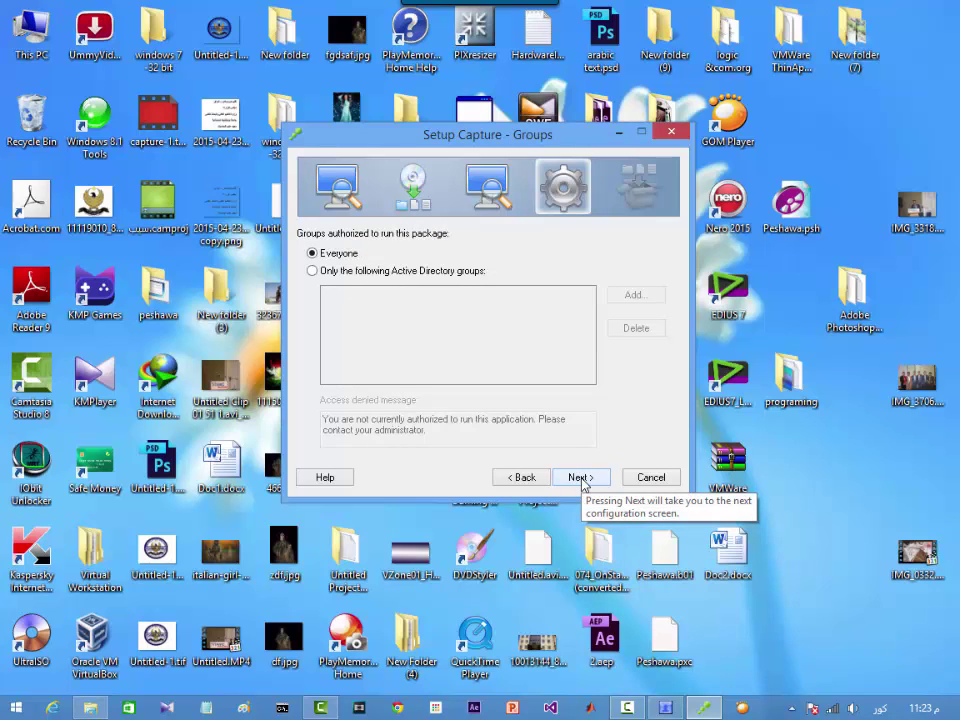
click(581, 478)
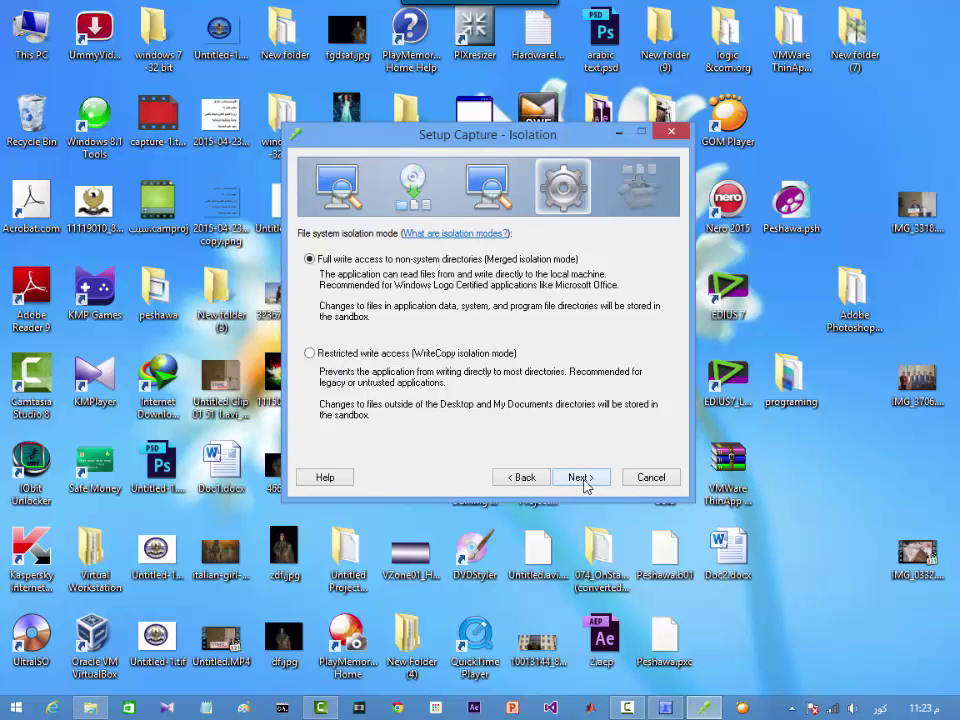
click(583, 478)
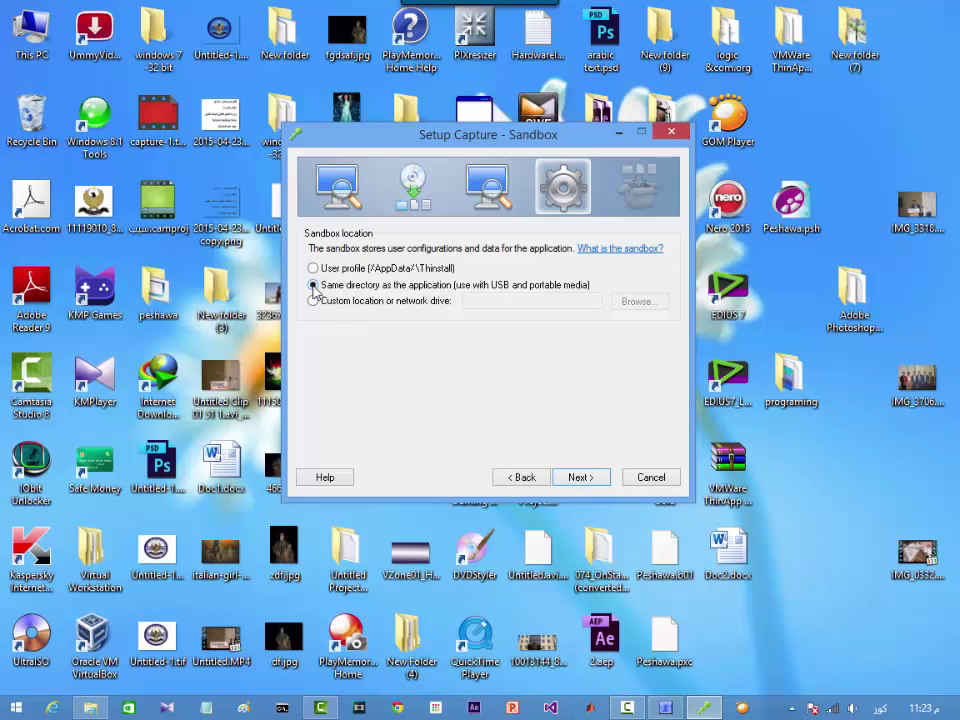
Store the sandbox in the same directory as the application, pass the statistics page and accept the GOM Player project settings.
click(580, 478)
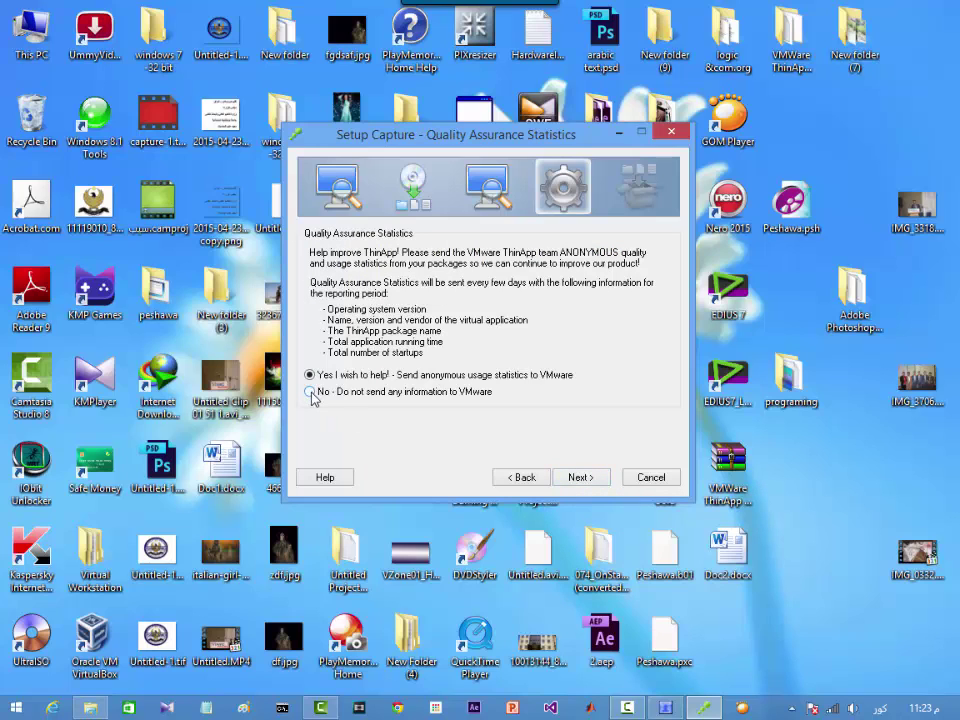
click(589, 480)
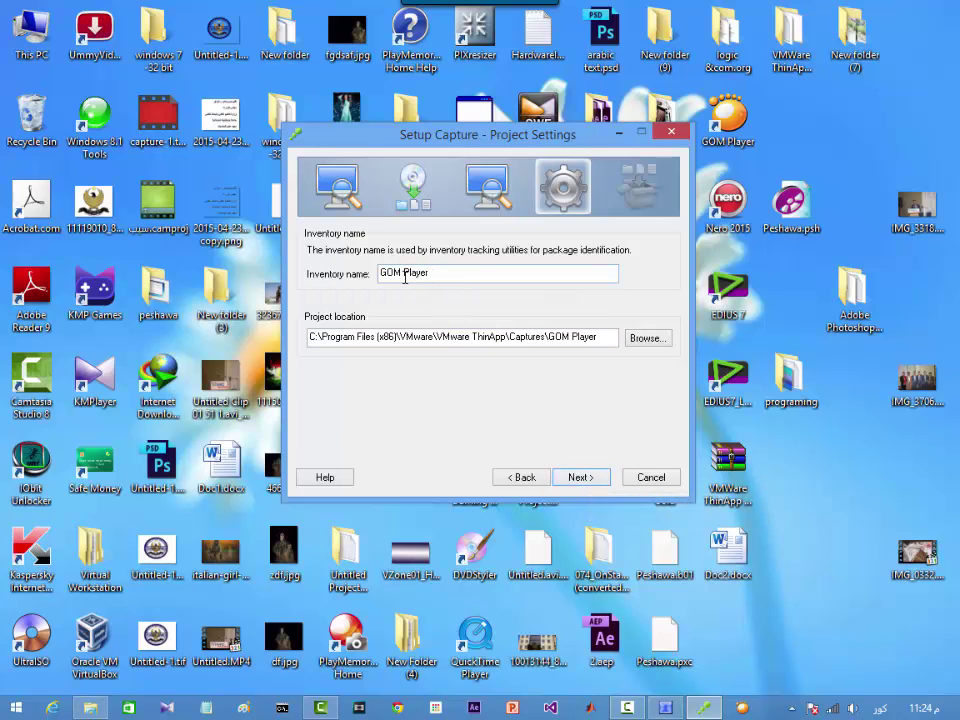
click(580, 477)
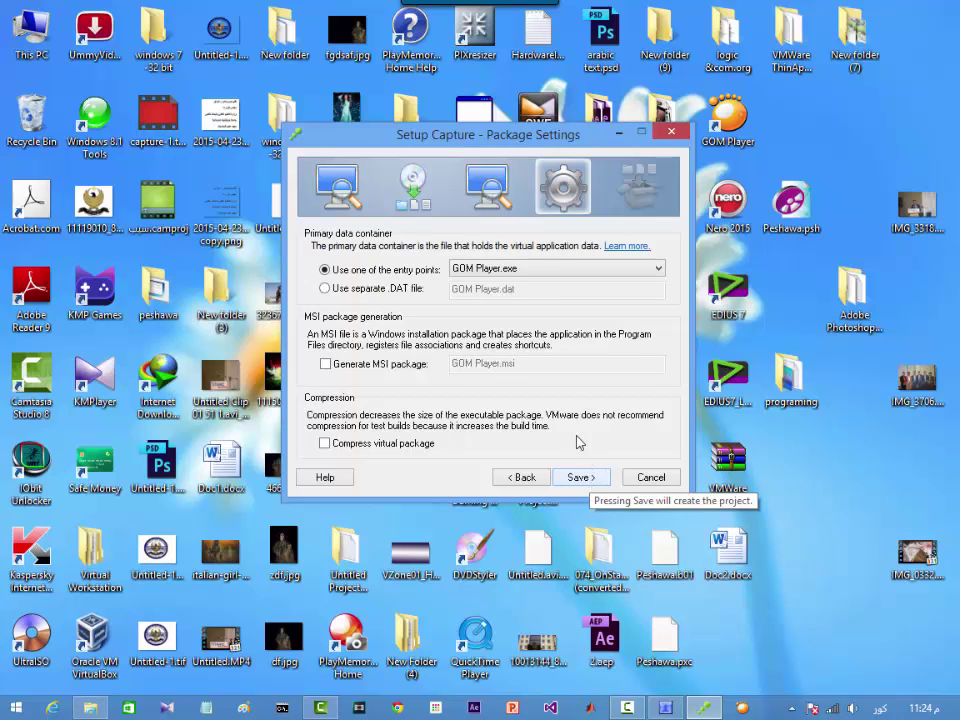
click(553, 270)
click(553, 270)
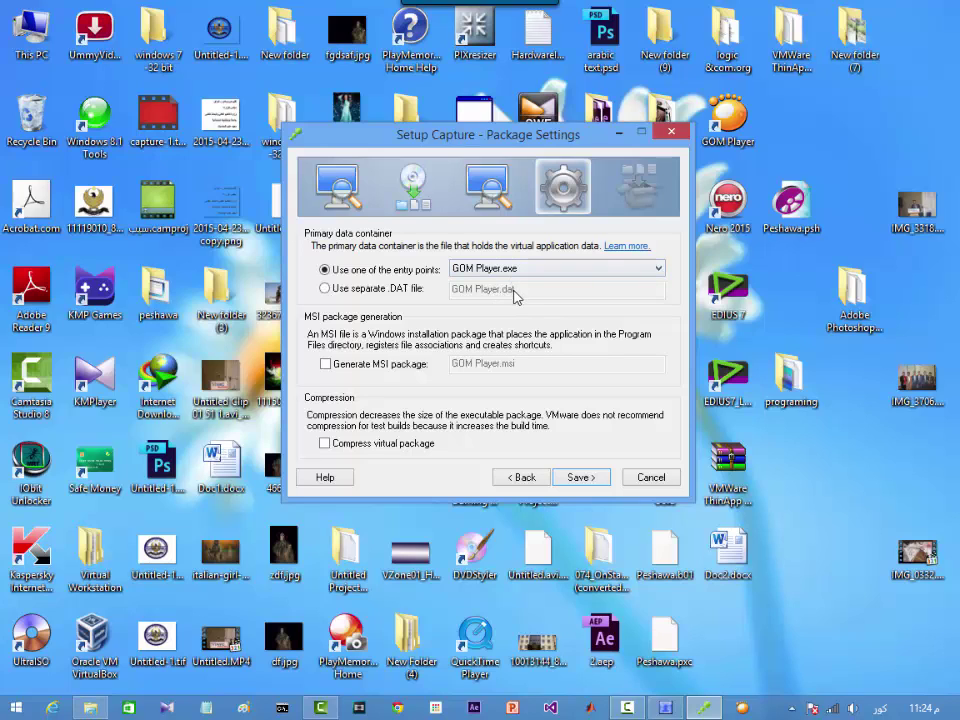
click(324, 288)
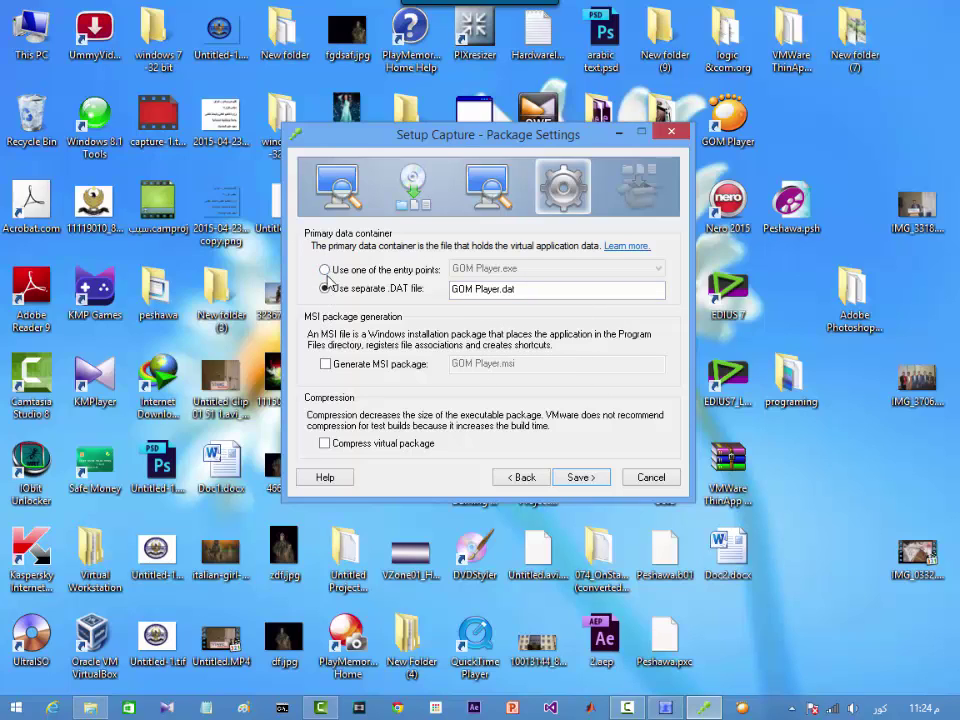
click(325, 270)
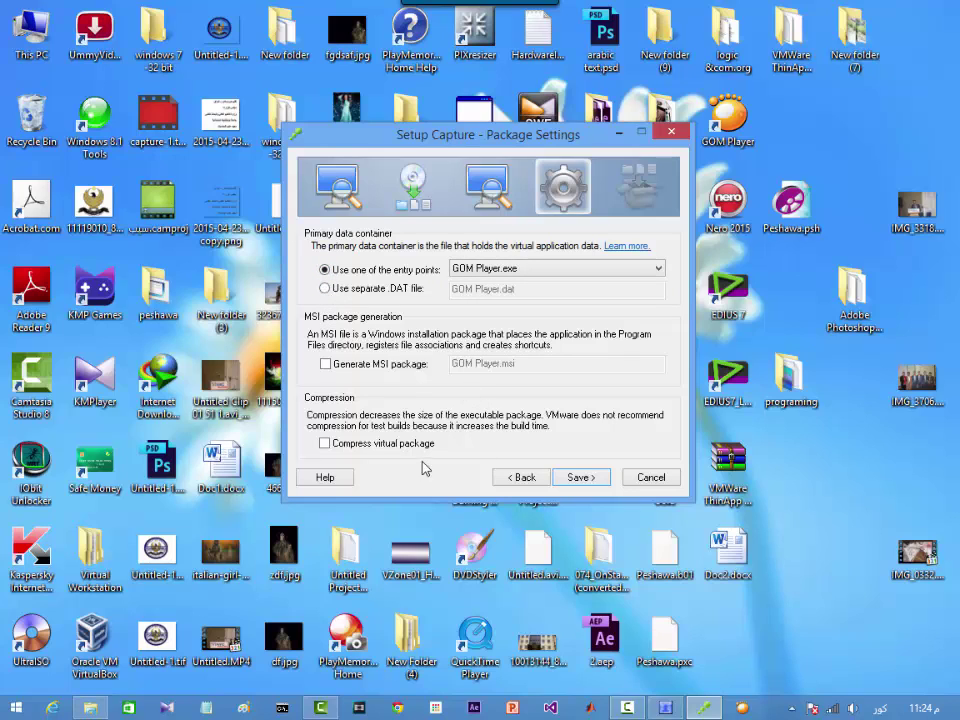
Save the project with GOM Player.exe as the primary data container and build the virtual application.
click(579, 478)
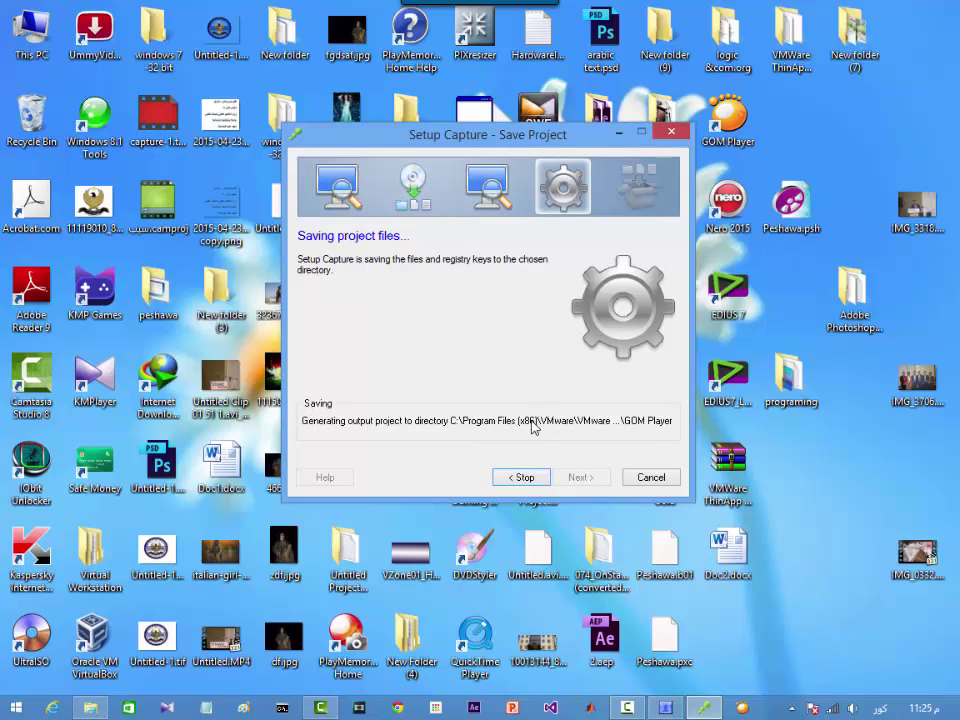
mouse_move(627, 707)
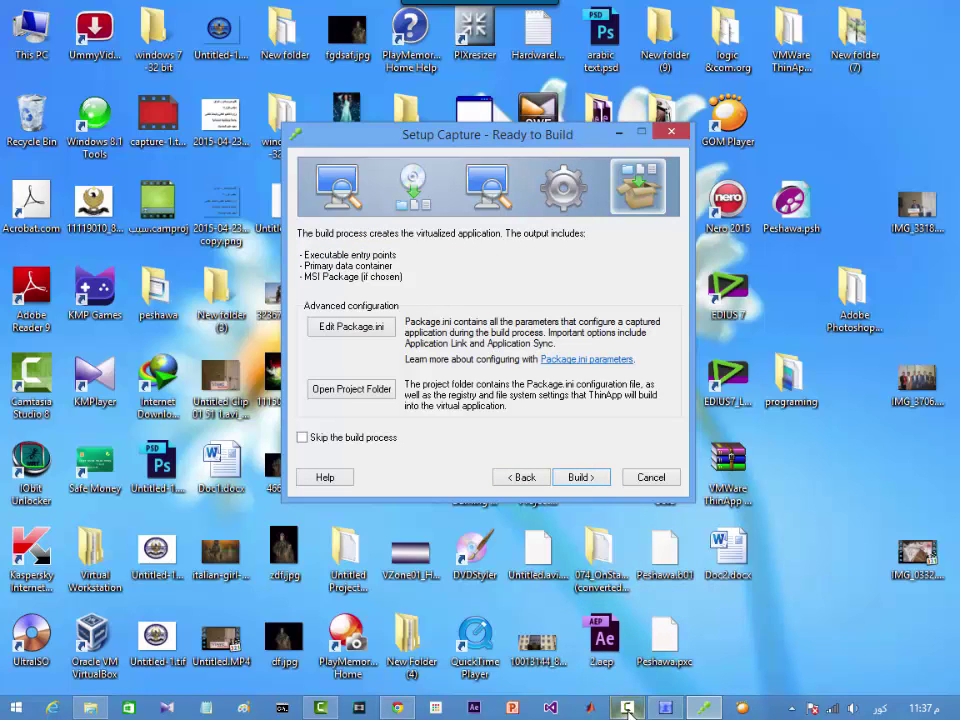
mouse_move(628, 711)
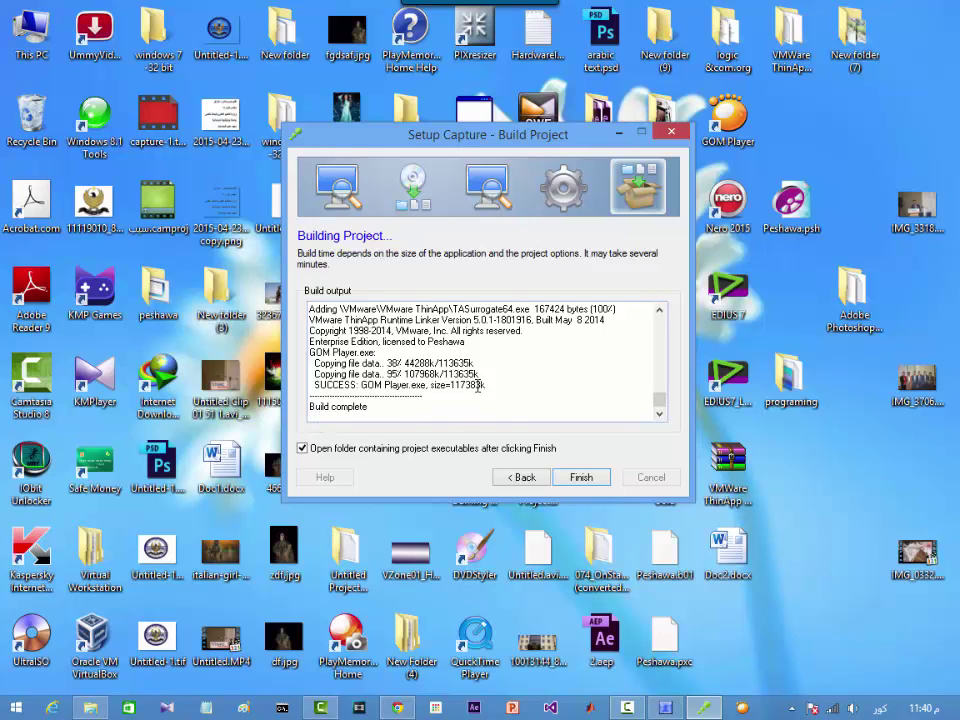
Finish Setup Capture with the project executables folder opened, and move the bin window to the middle of the desktop.
click(581, 478)
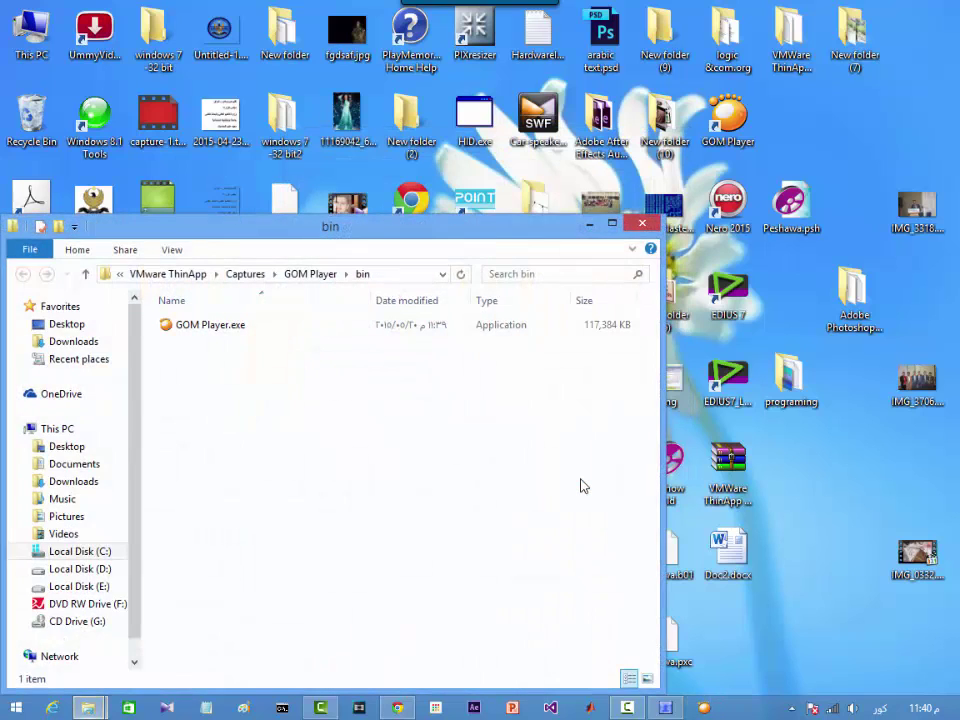
drag(214, 229, 429, 163)
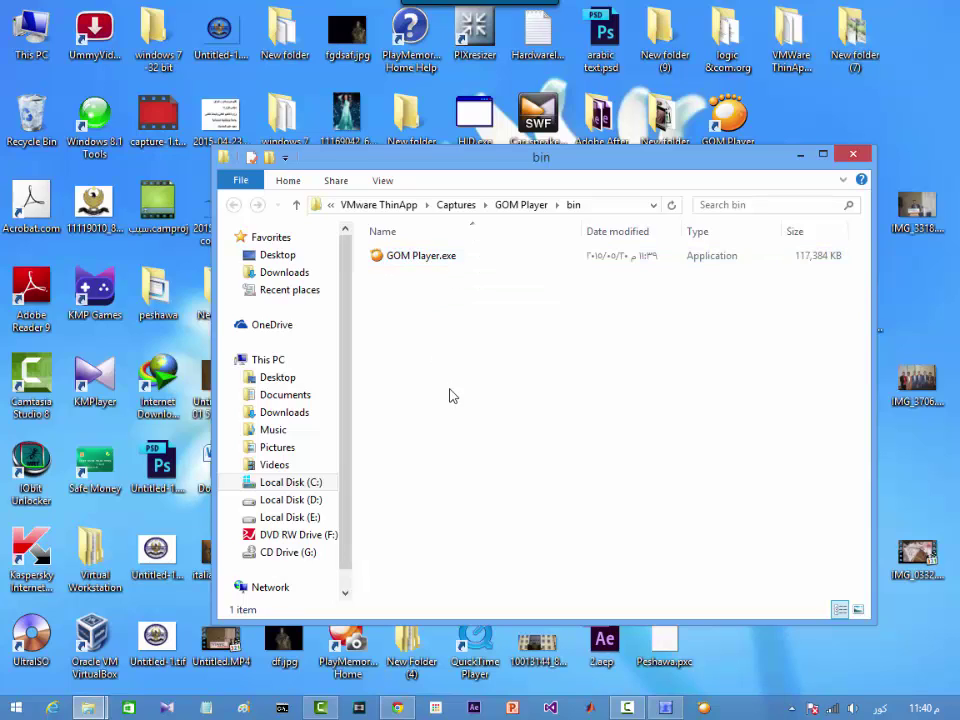
Browse from the Captures folder through the GOM Player project folder back into its bin folder.
click(457, 205)
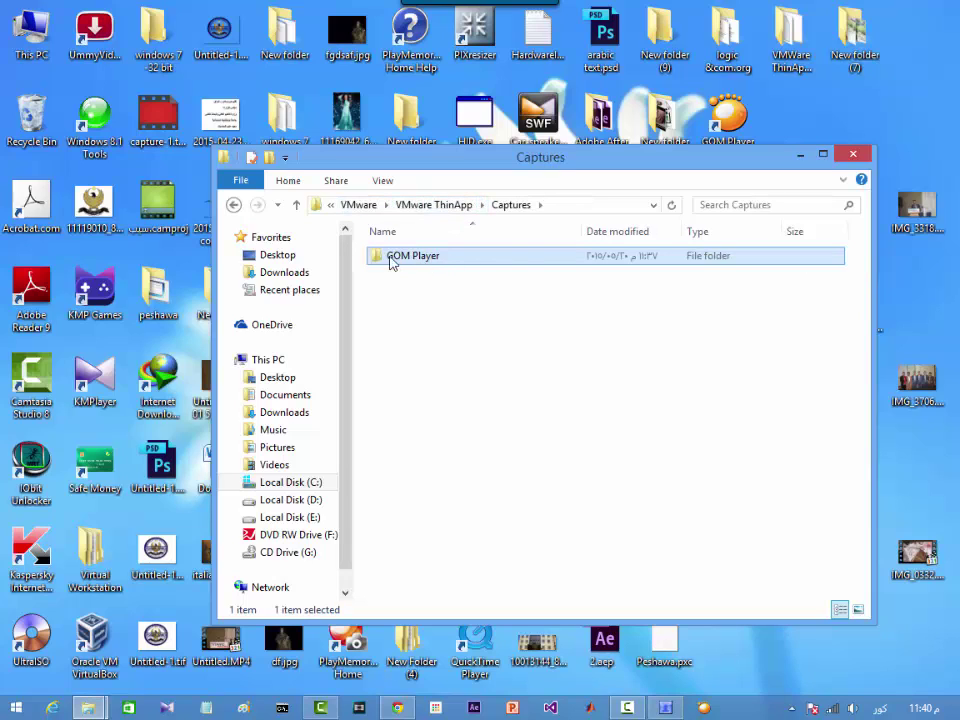
double_click(448, 262)
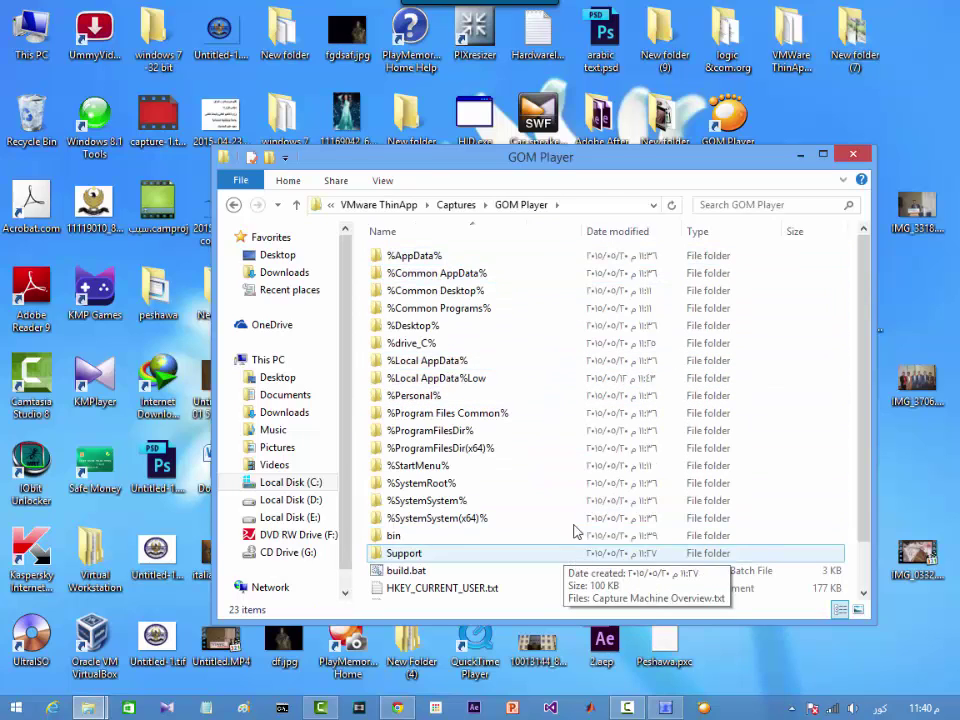
double_click(416, 543)
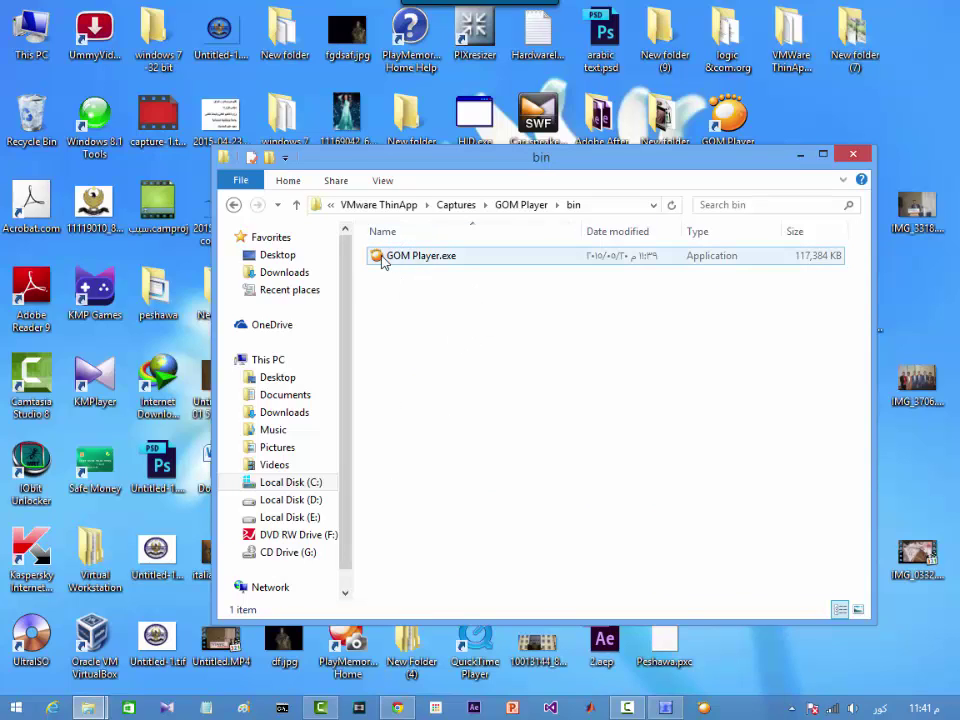
Test-launch the portable GOM Player.exe from the bin folder and close the player.
click(489, 262)
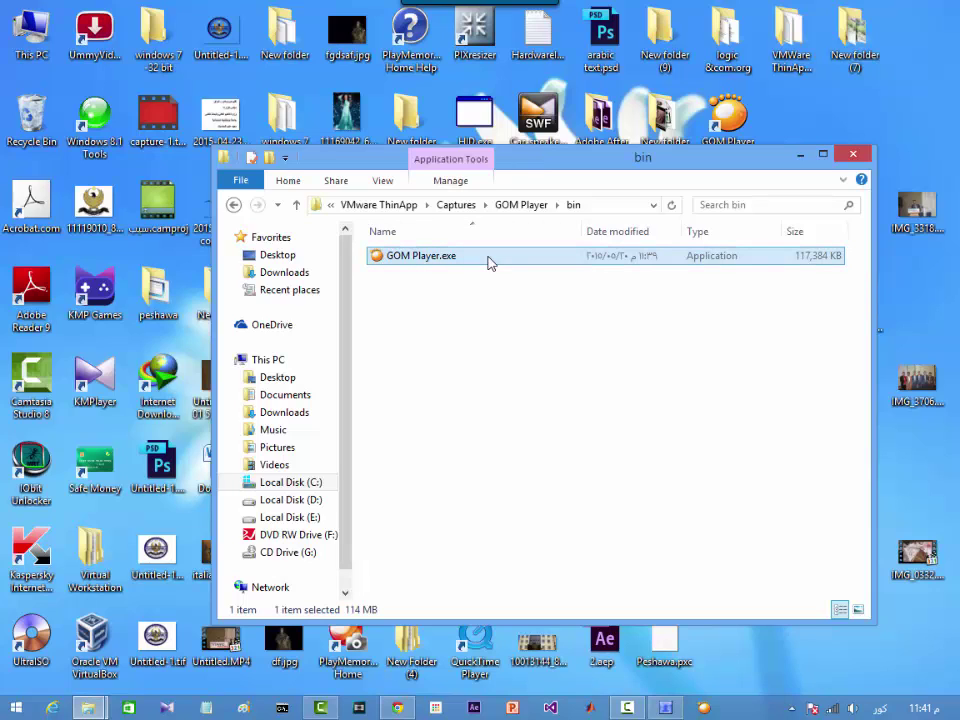
double_click(489, 262)
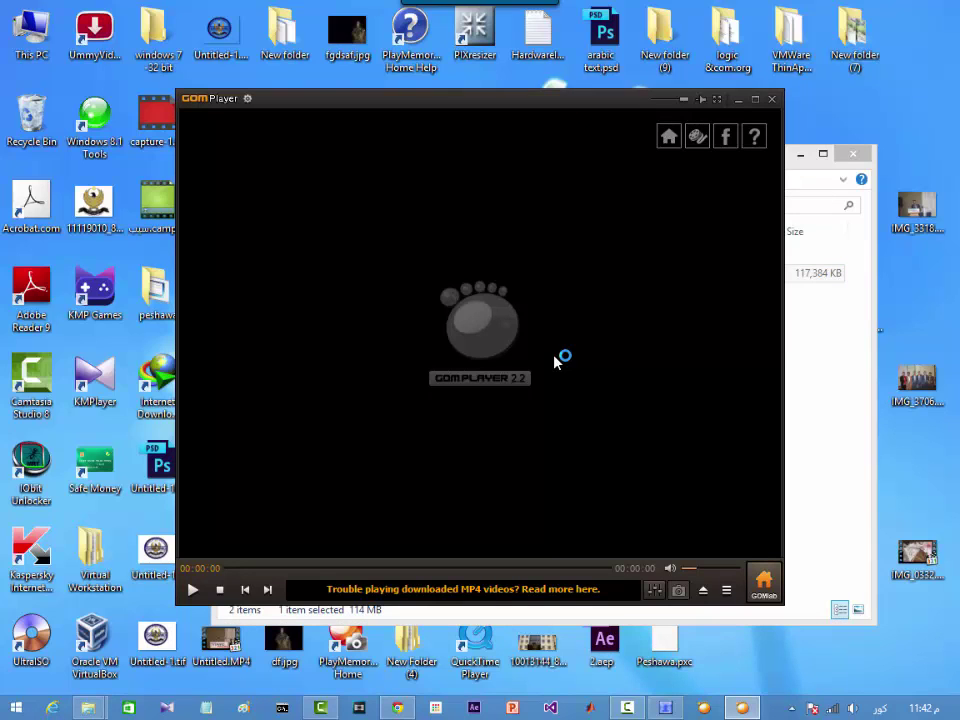
click(772, 99)
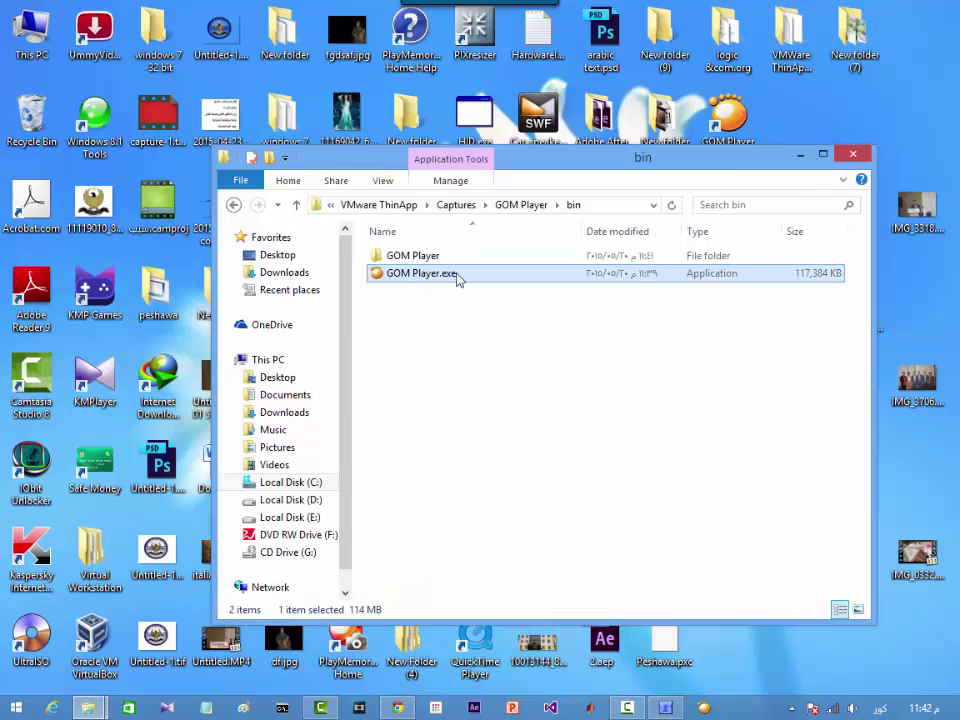
Move the bin window aside and bring up the Control Panel's list of installed programs to uninstall.
drag(546, 163, 641, 195)
click(20, 710)
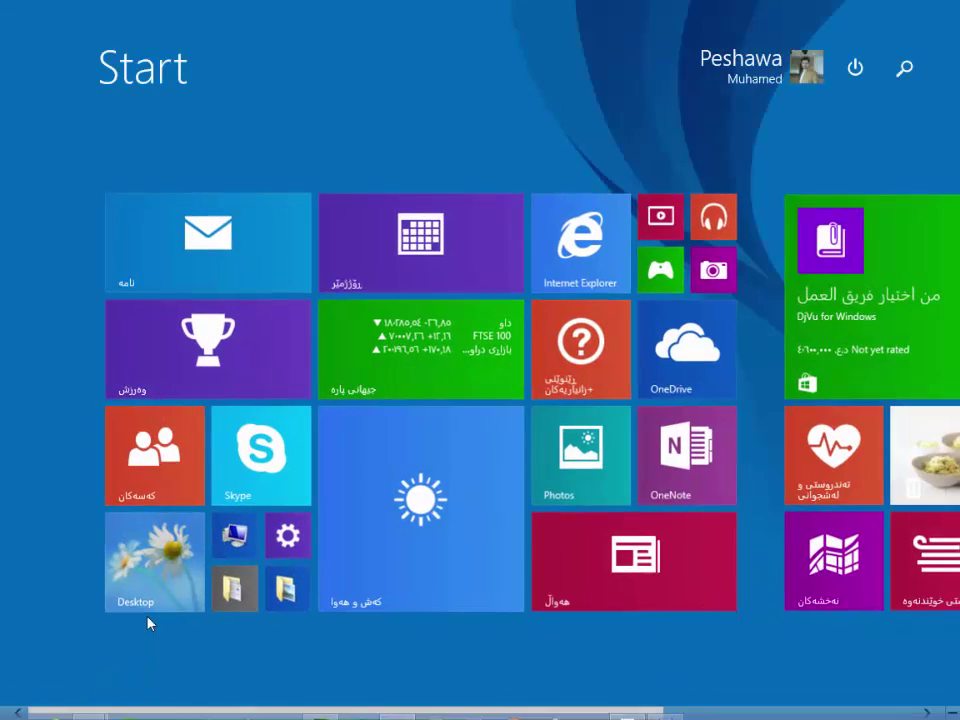
click(290, 540)
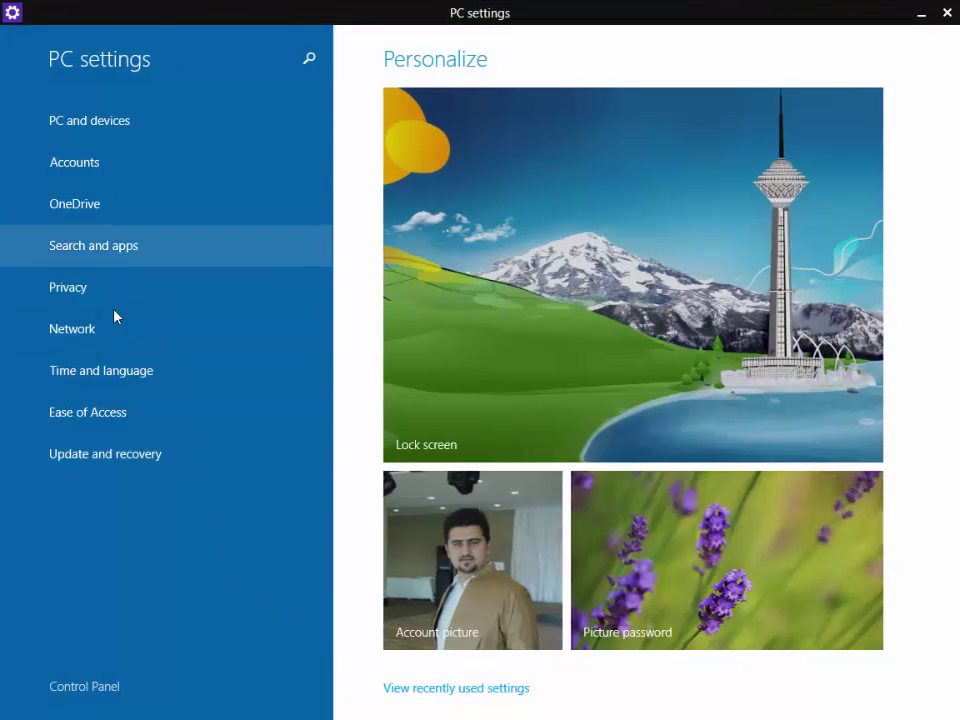
click(80, 687)
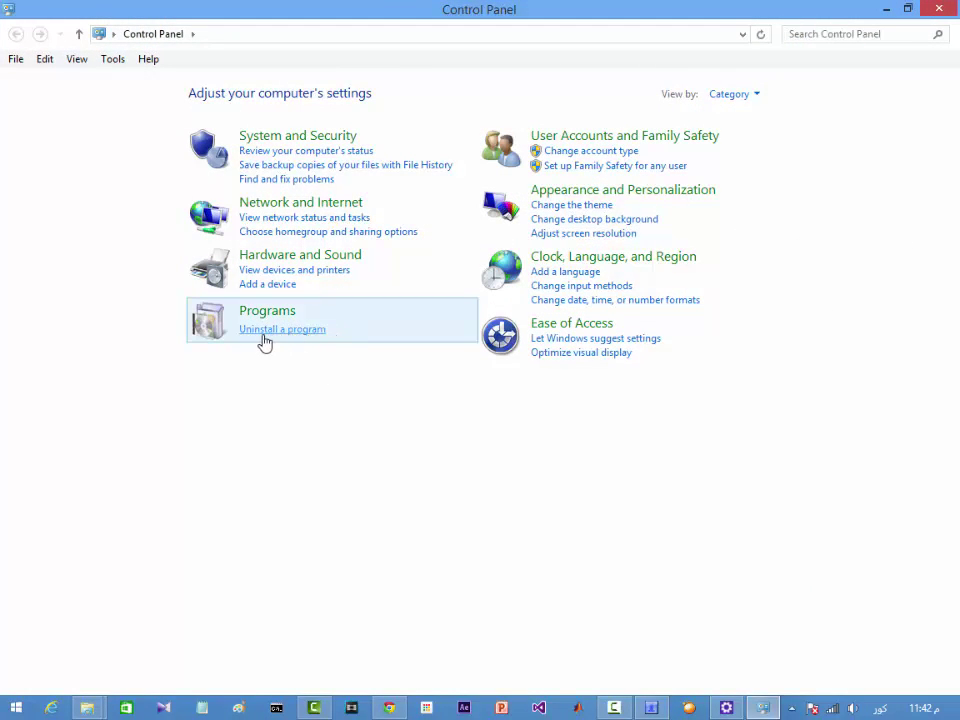
click(312, 335)
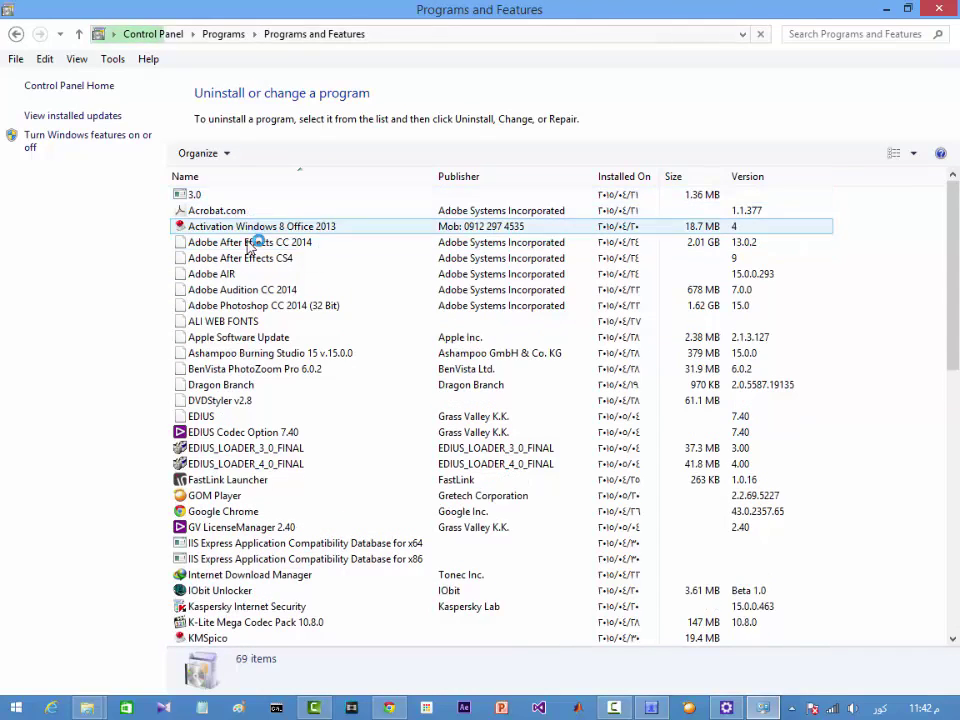
Uninstall GOM Player from the computer, including the remaining files in its program folder, and finish the uninstaller.
click(245, 513)
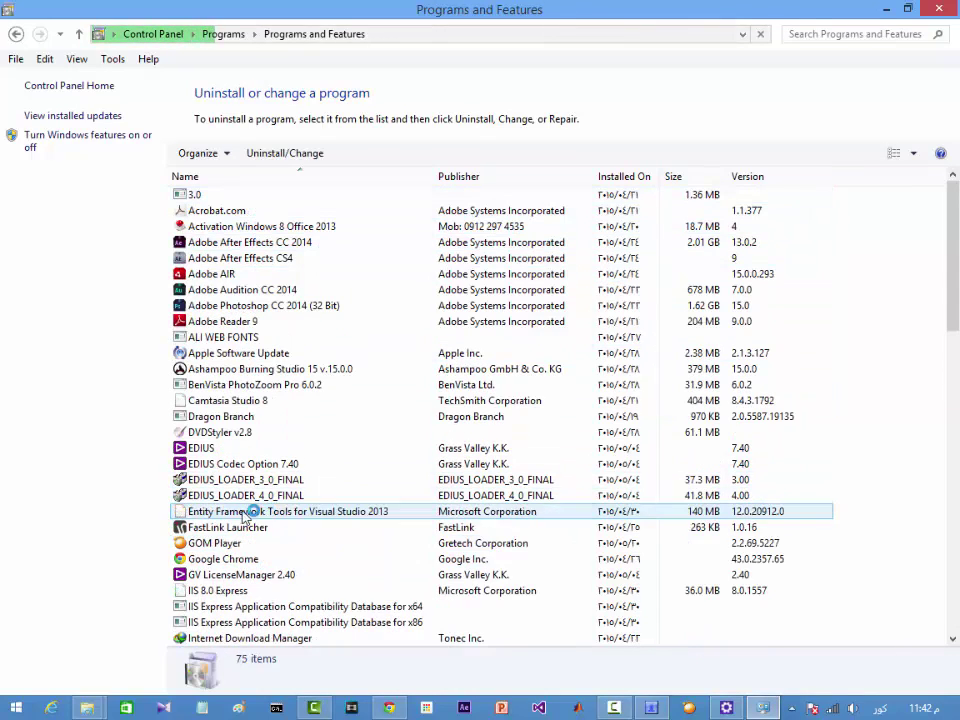
click(230, 544)
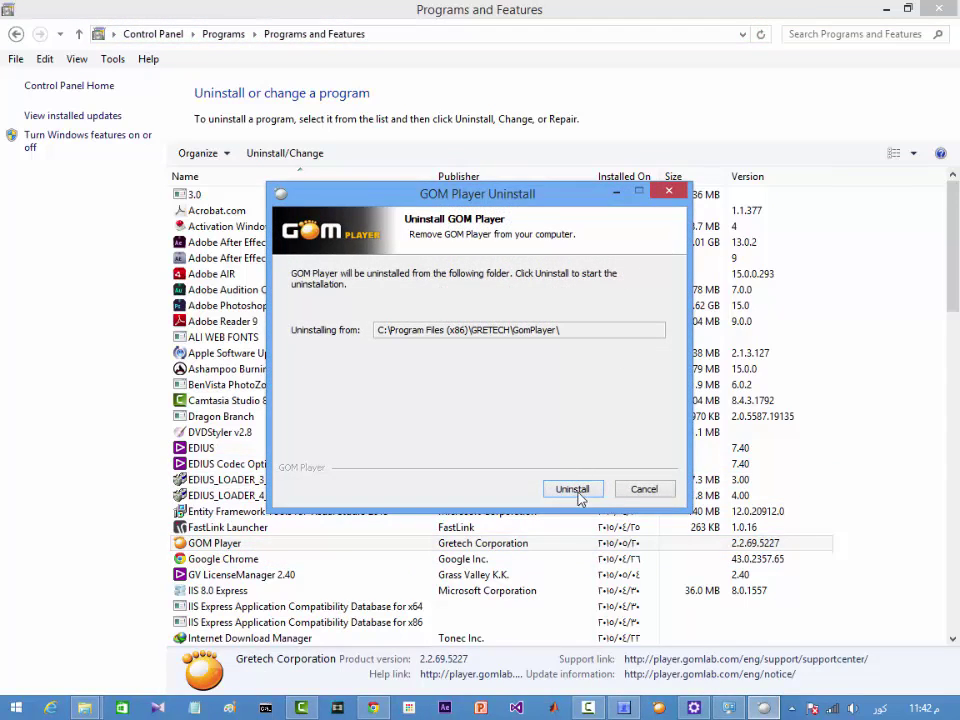
click(577, 491)
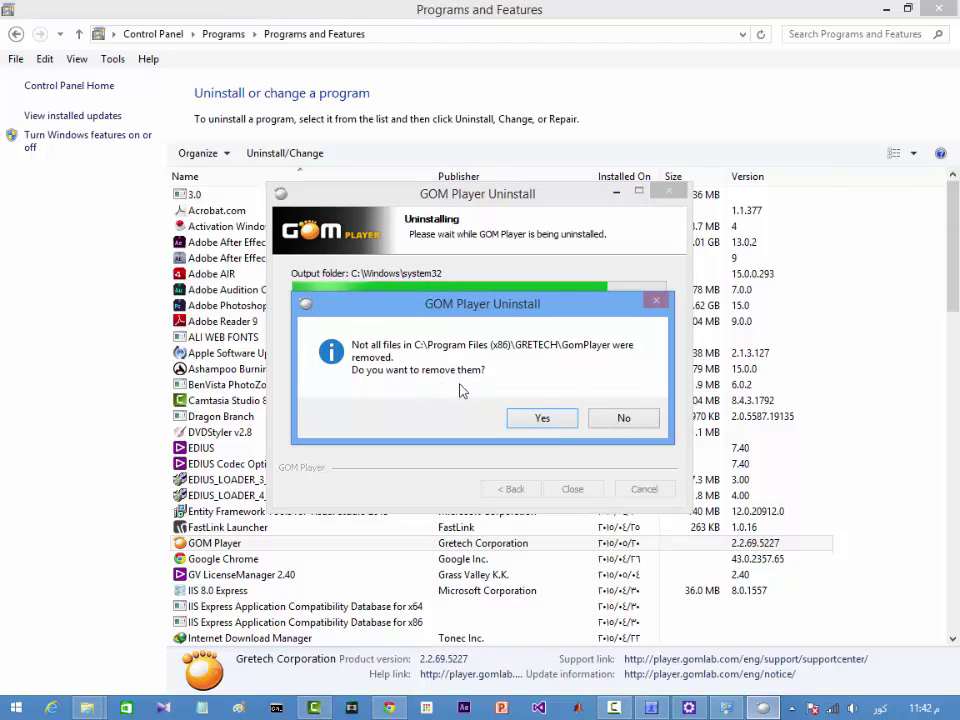
click(541, 418)
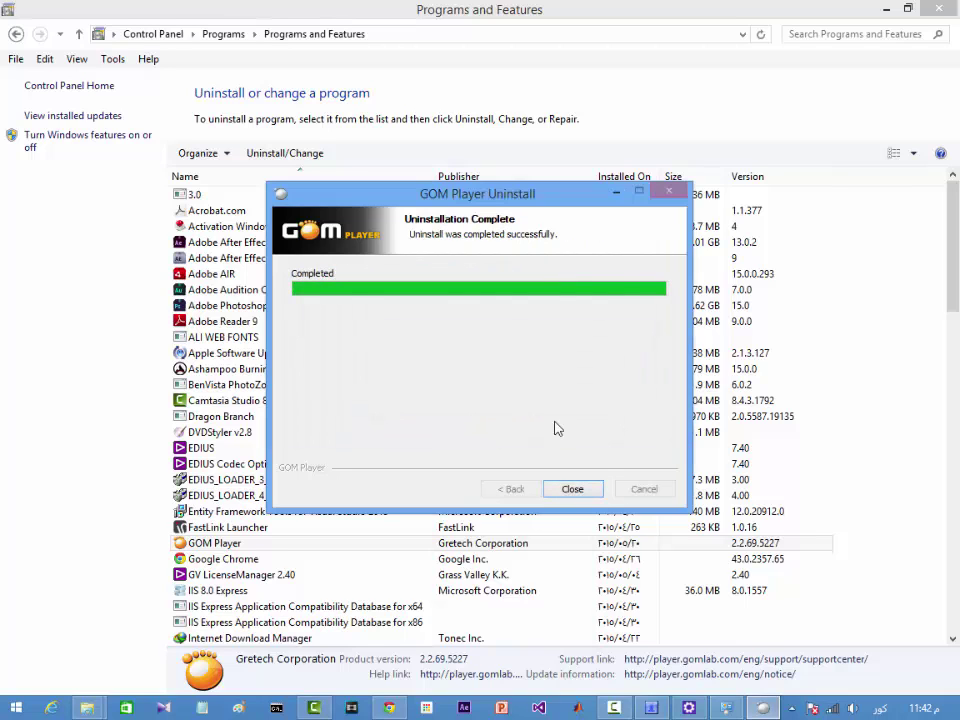
click(572, 490)
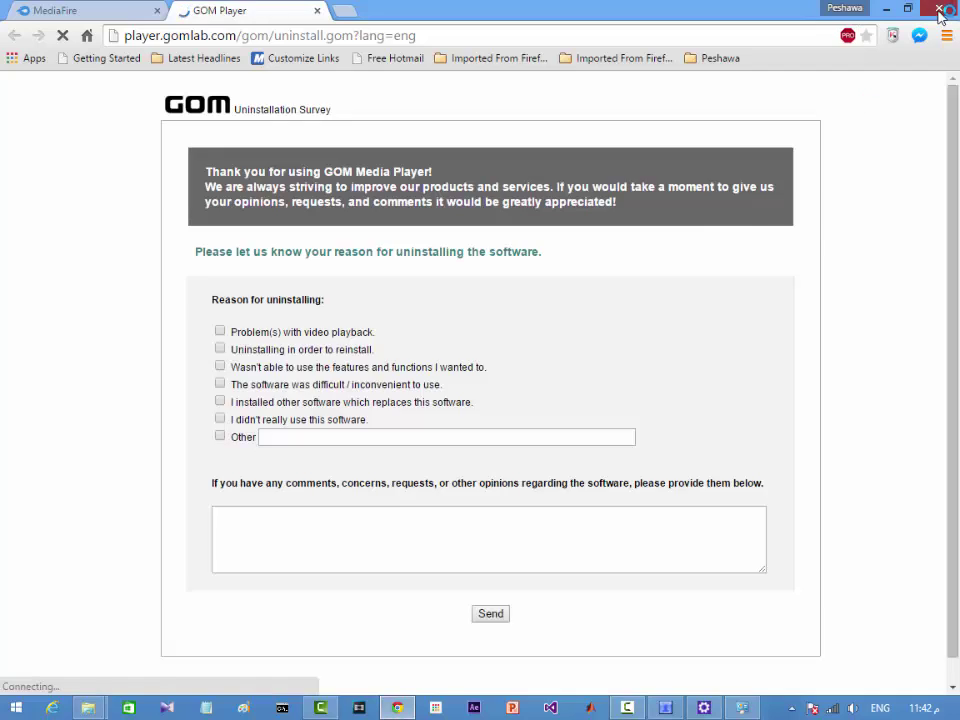
Close the browser with the uninstallation survey, abandoning the MediaFire upload, and close Programs and Features.
click(939, 9)
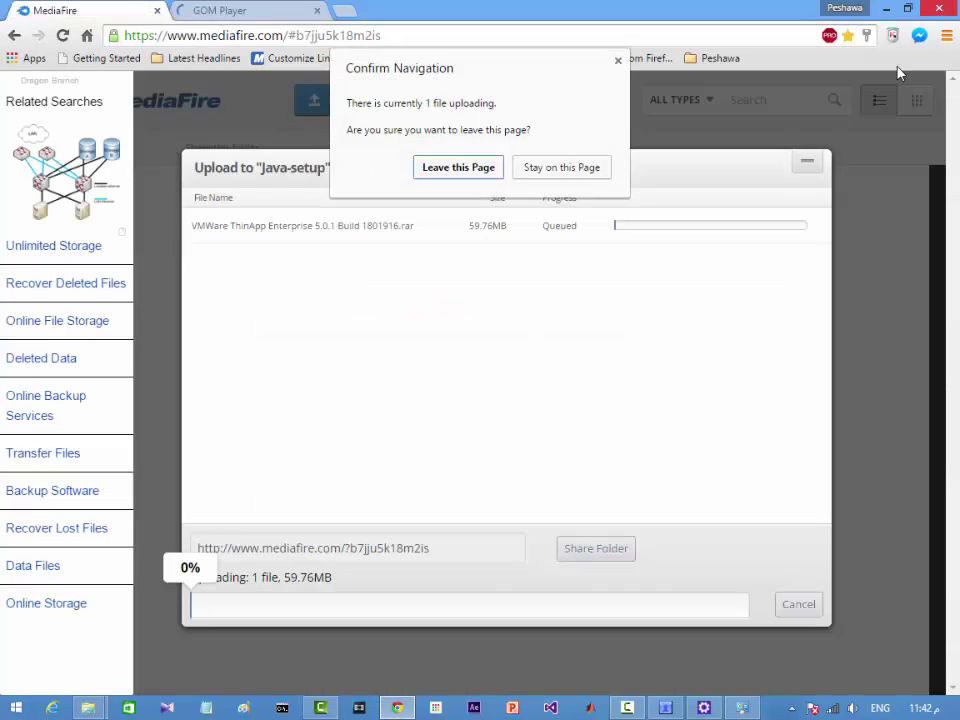
click(458, 170)
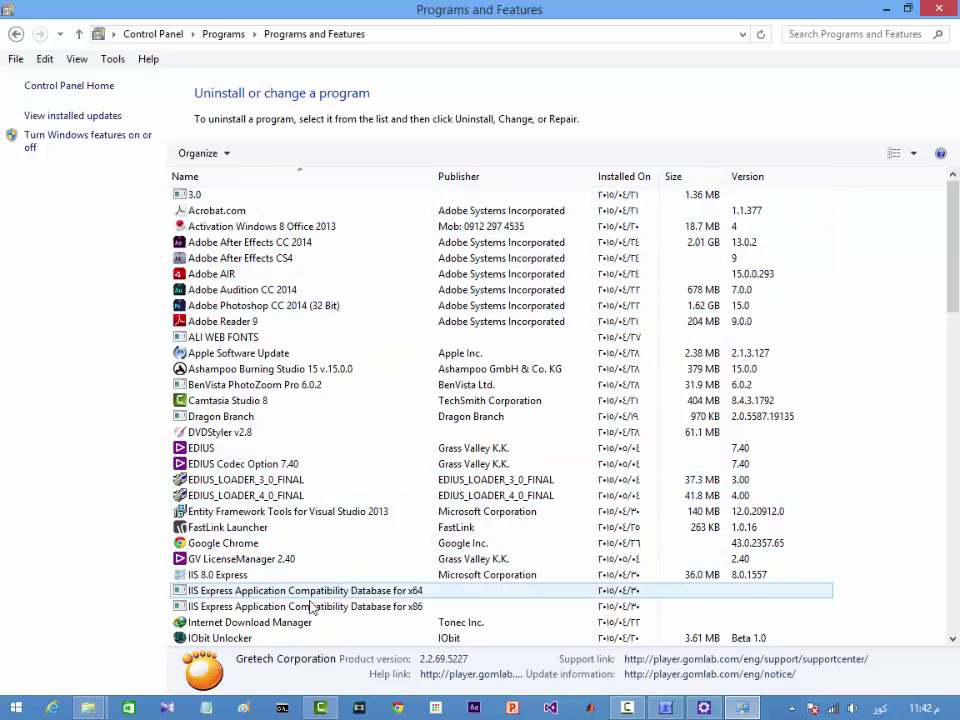
click(939, 10)
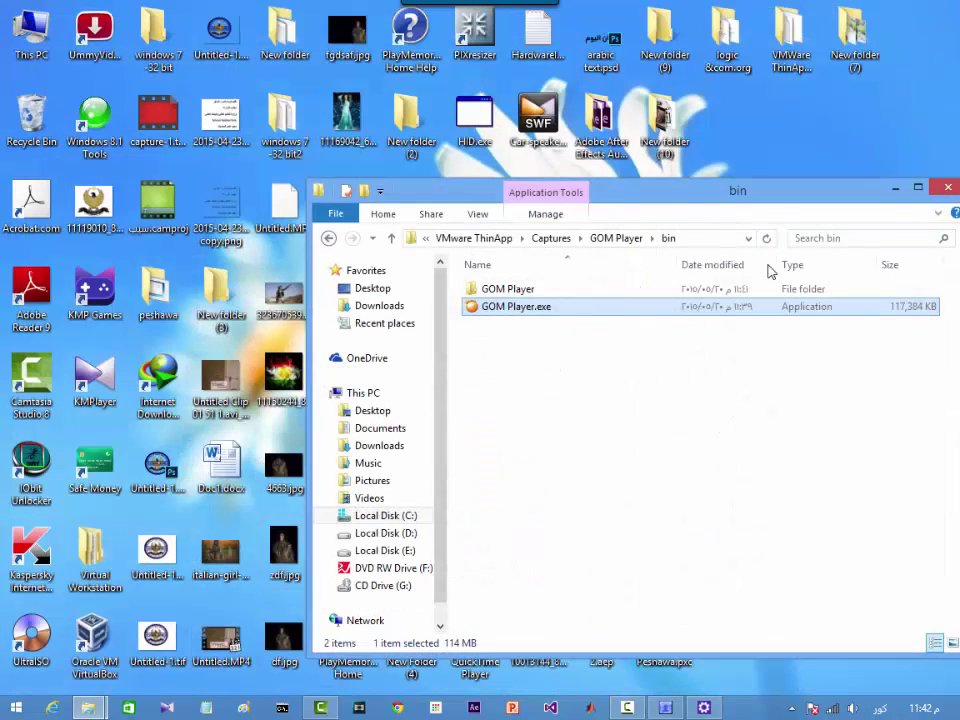
Minimize the bin window, search the installed apps for "g" to check for GOM Player, and return to the desktop.
click(894, 188)
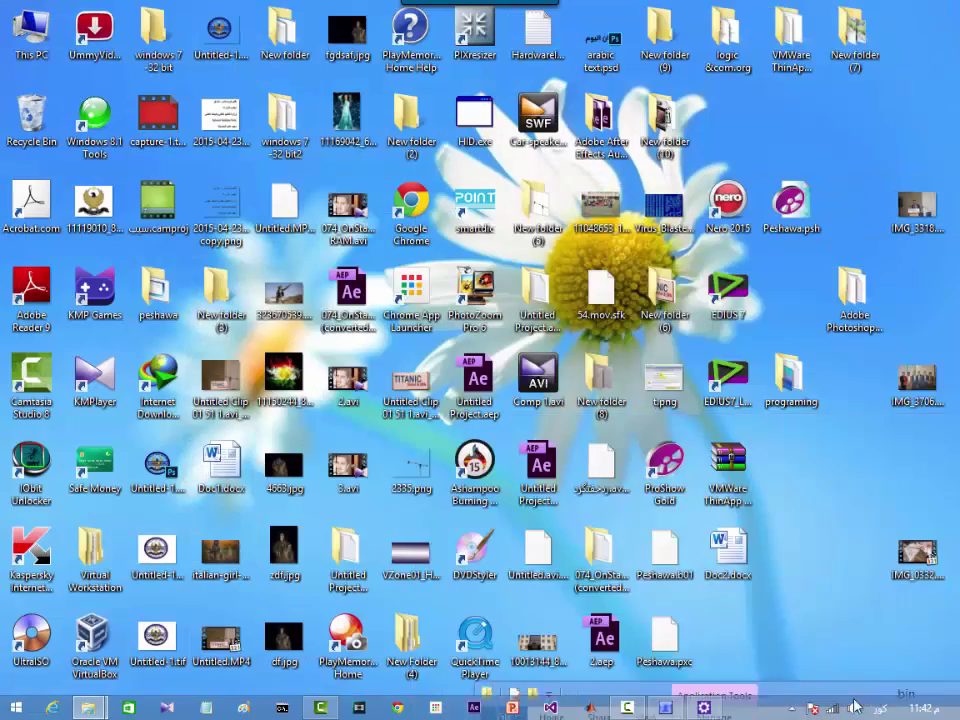
key(super)
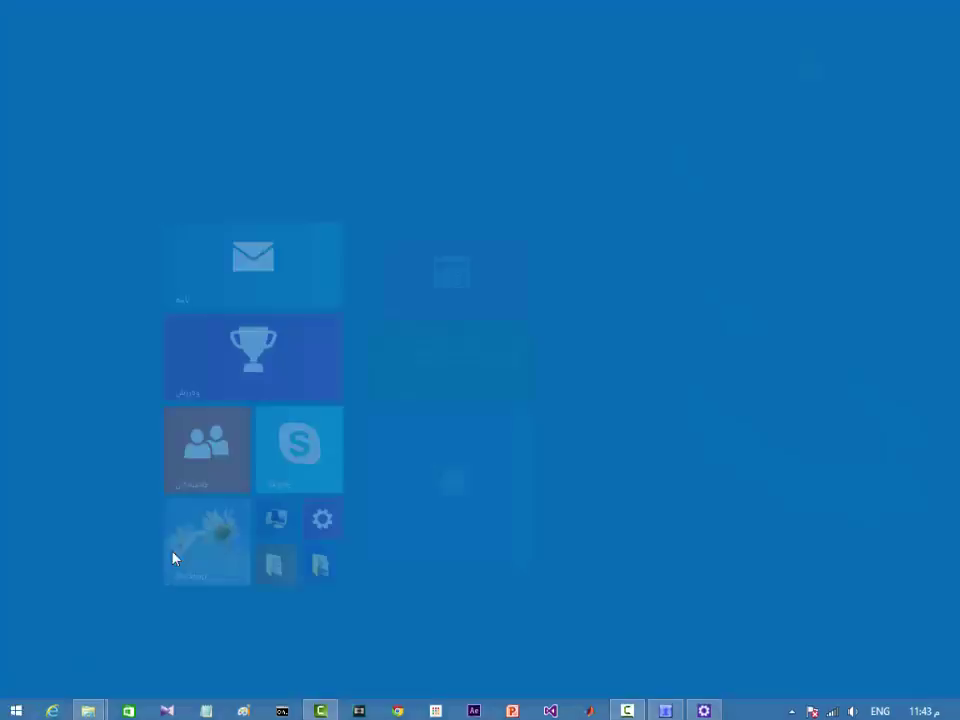
click(107, 677)
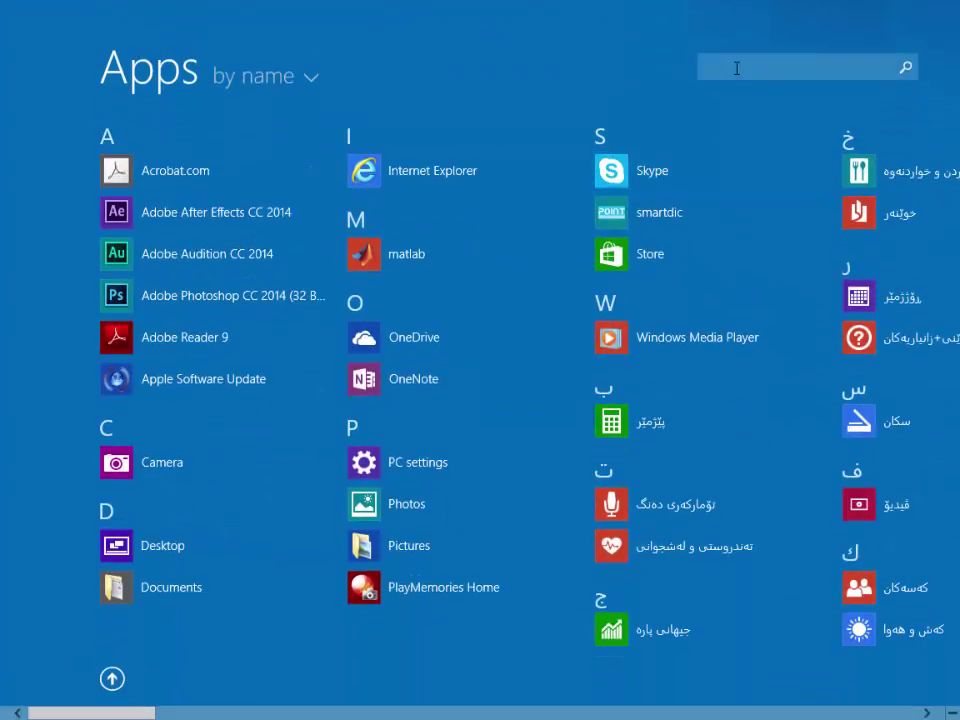
click(736, 68)
text(g)
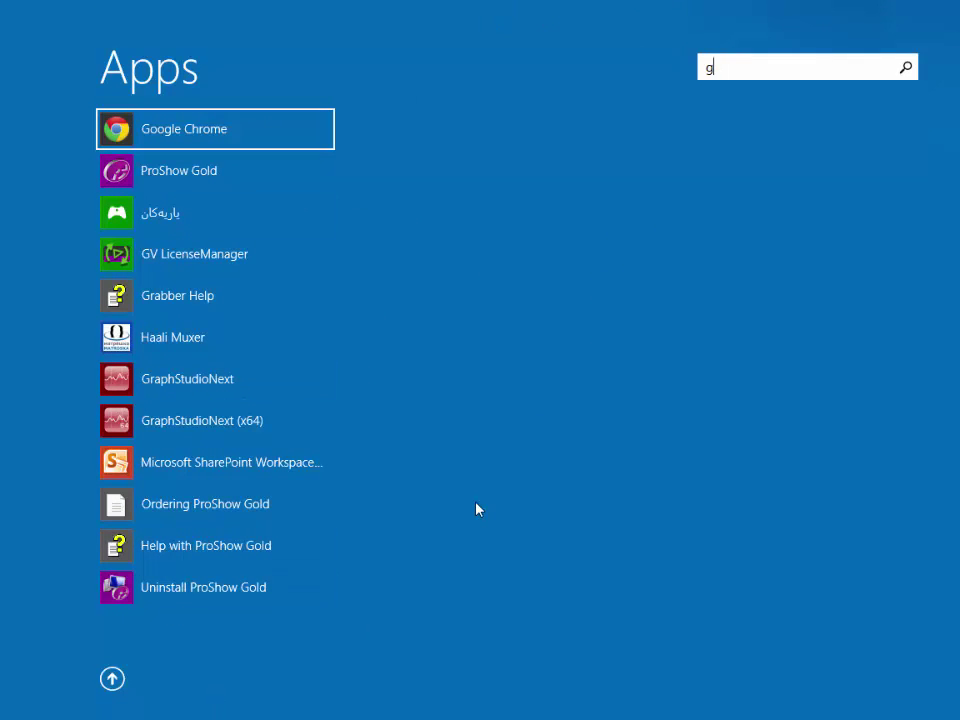
key(BackSpace)
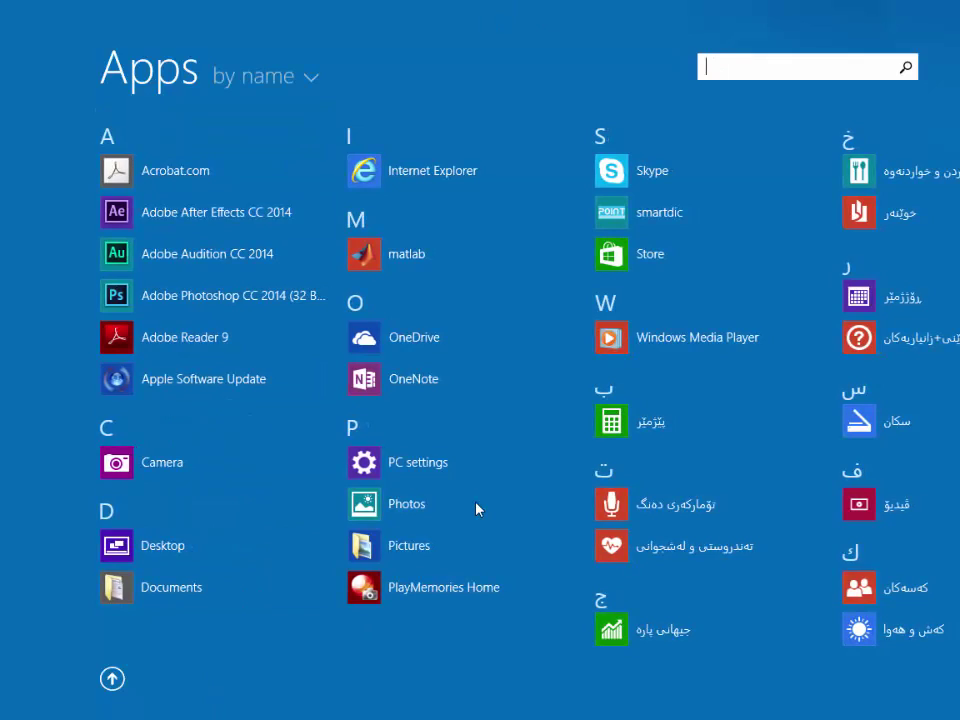
key(super)
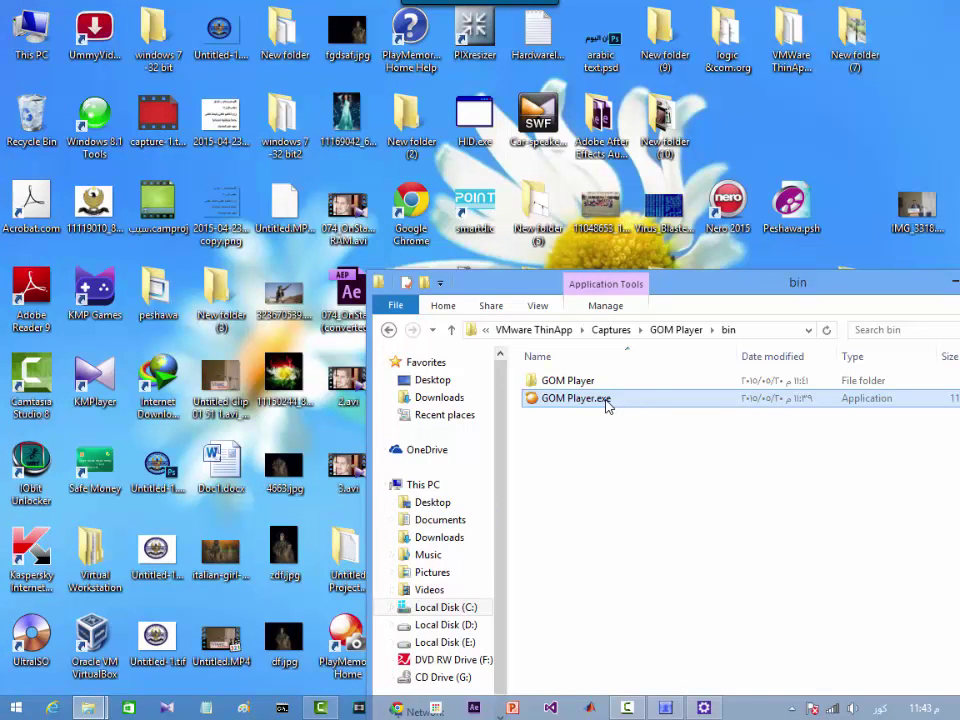
Launch the portable GOM Player.exe from the bin folder, play the MP4 video from the desktop in it, and close the player.
click(589, 399)
click(650, 427)
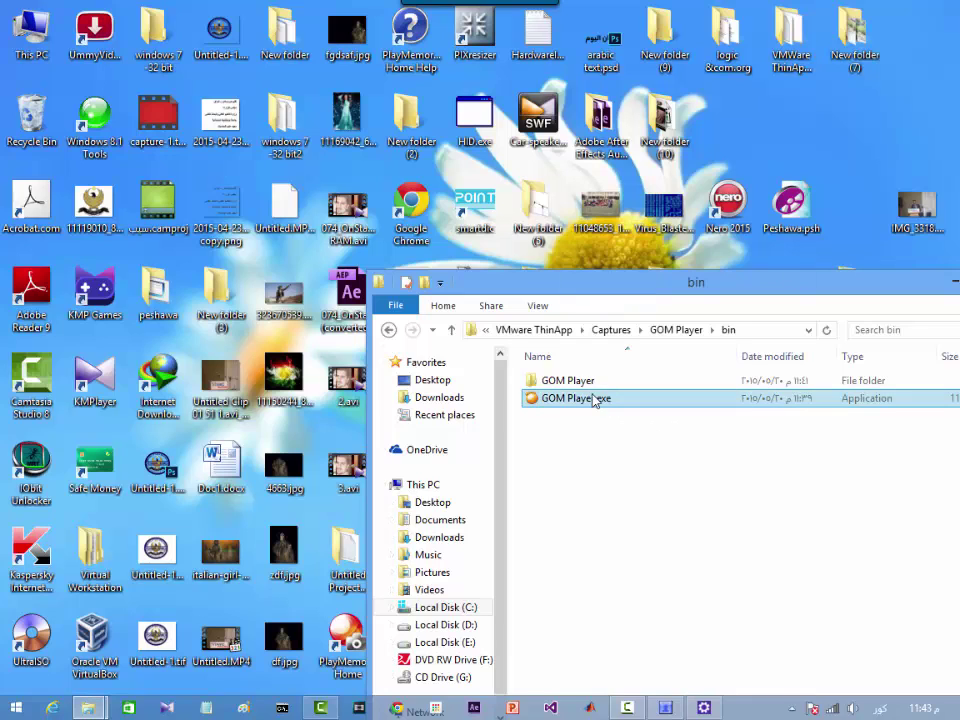
double_click(593, 400)
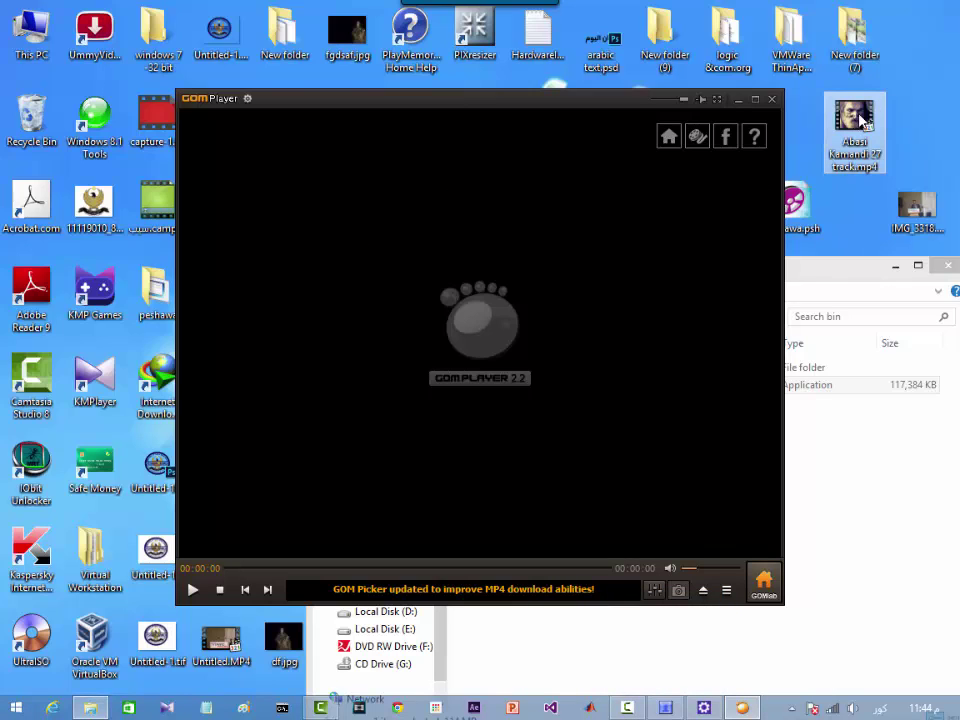
drag(862, 120, 508, 250)
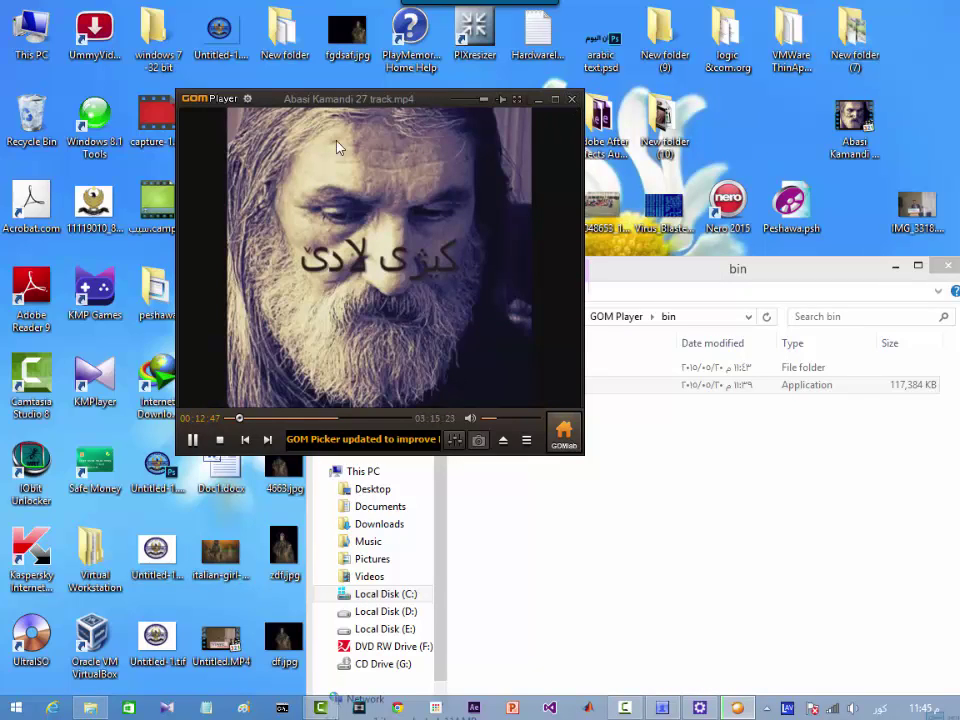
click(573, 100)
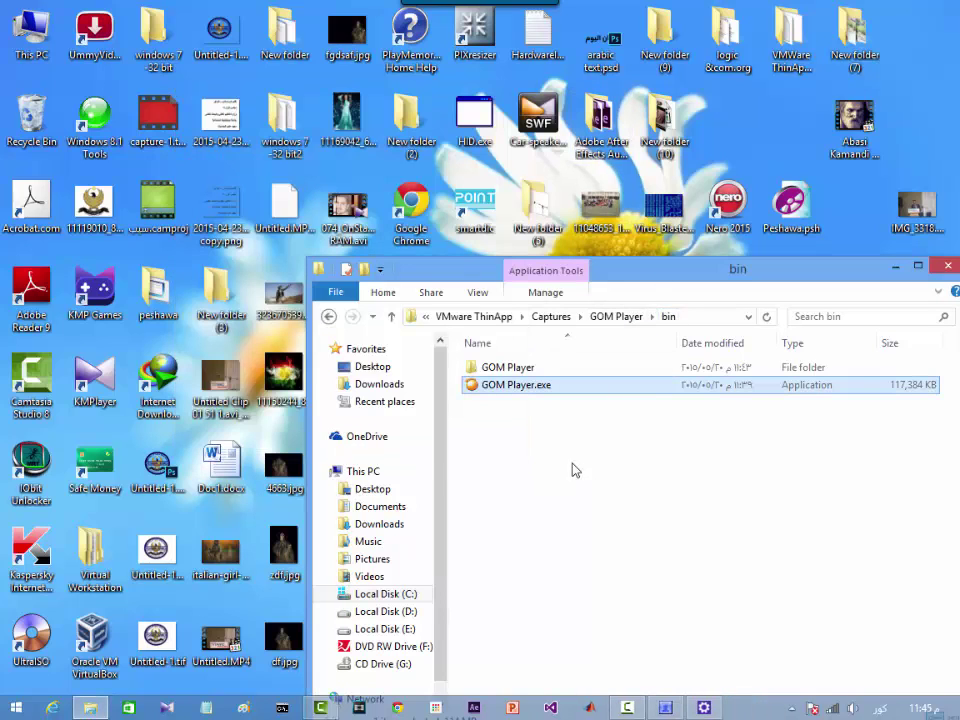